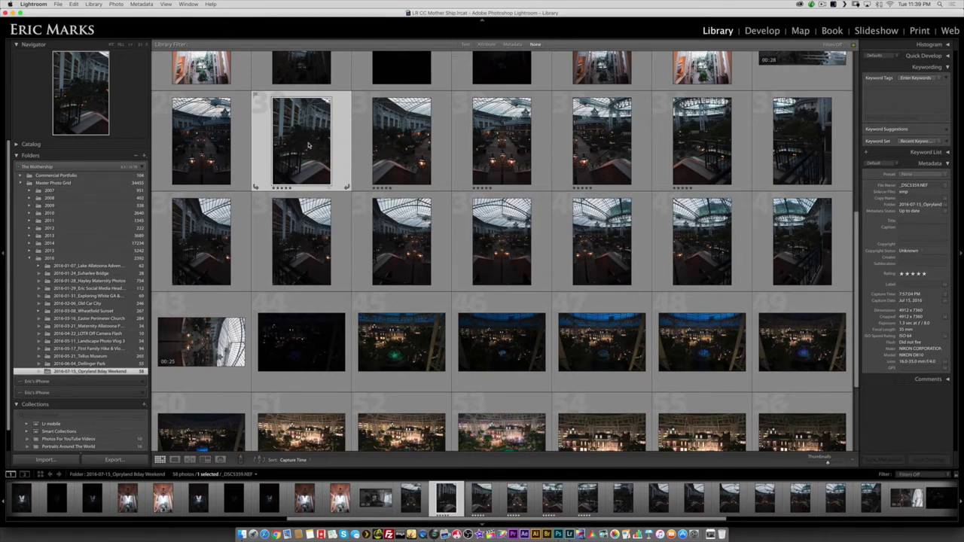
Develop the selected atrium photo with Exposure +0.50, Contrast +17, Highlights -52, Shadows +78, Whites +14 and Blacks +59.
{"action": "key", "text": "d"}
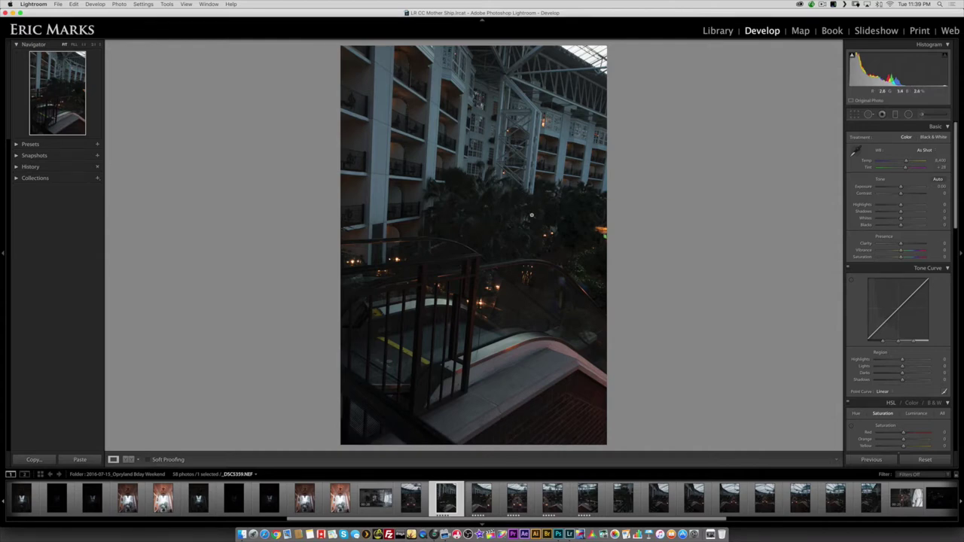
{"action": "left_click_drag", "start_coordinate": [899, 186], "coordinate": [900, 188]}
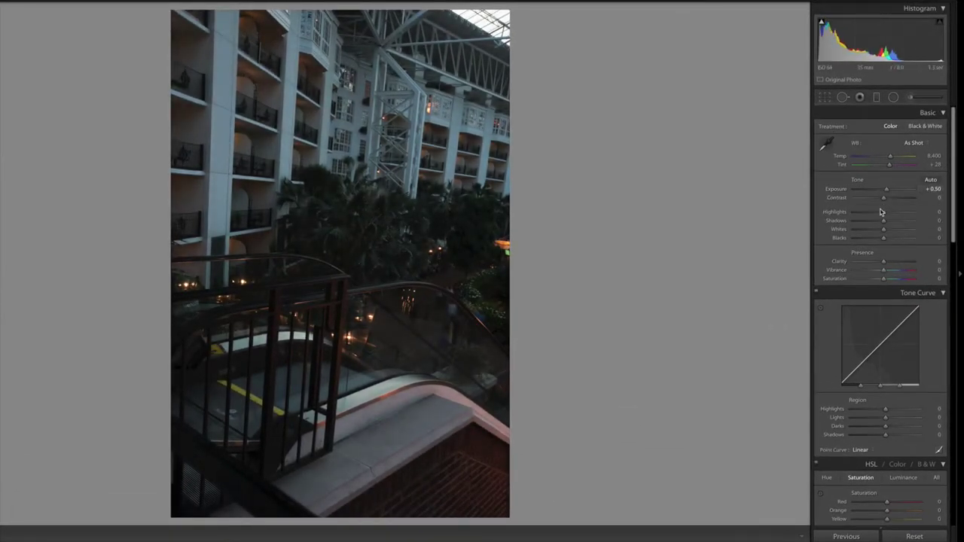
{"action": "left_click_drag", "start_coordinate": [883, 211], "coordinate": [909, 225]}
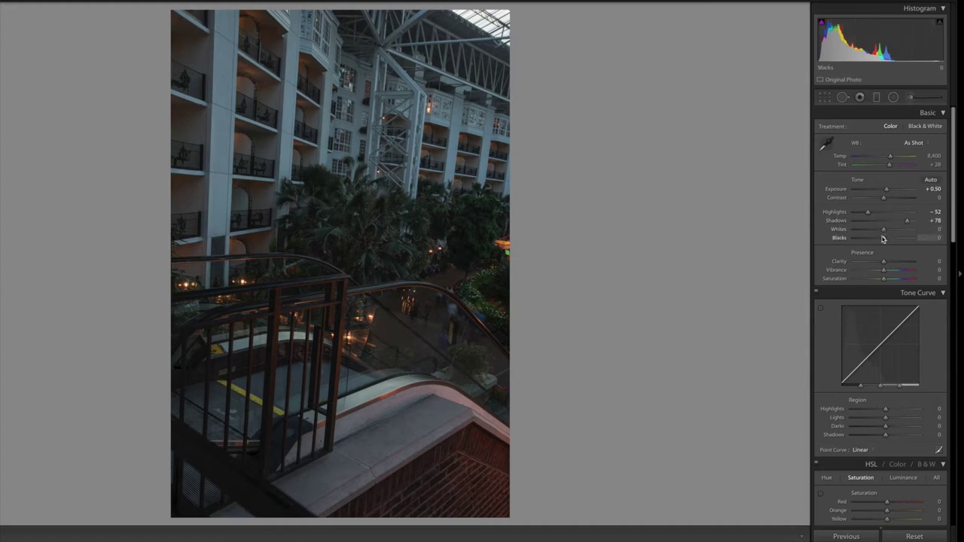
{"action": "left_click_drag", "start_coordinate": [883, 240], "coordinate": [901, 235]}
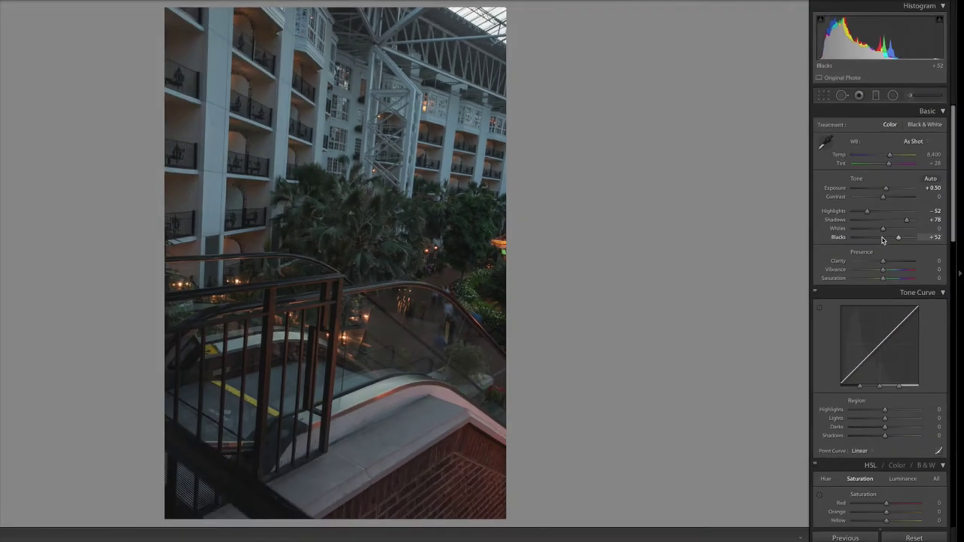
{"action": "left_click_drag", "start_coordinate": [898, 236], "coordinate": [886, 231]}
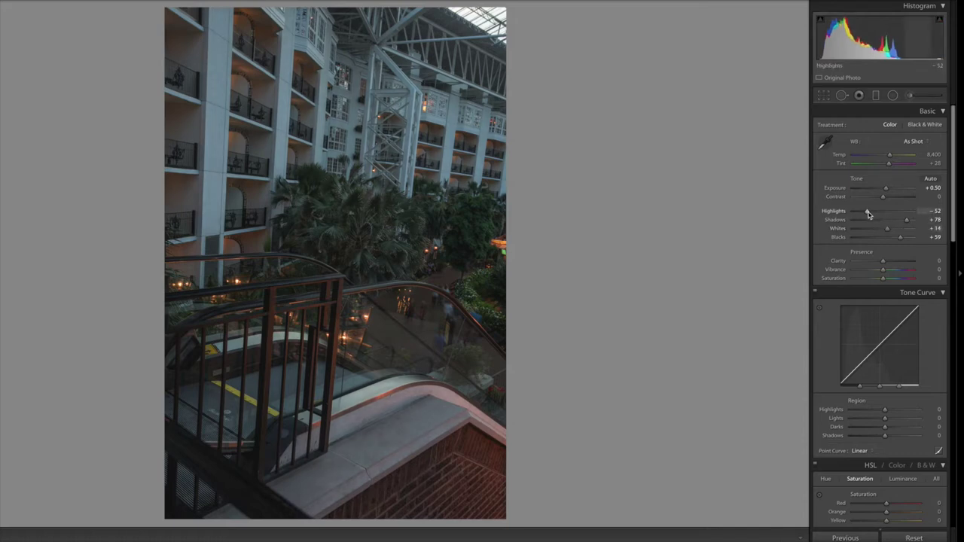
{"action": "left_click_drag", "start_coordinate": [882, 196], "coordinate": [889, 208]}
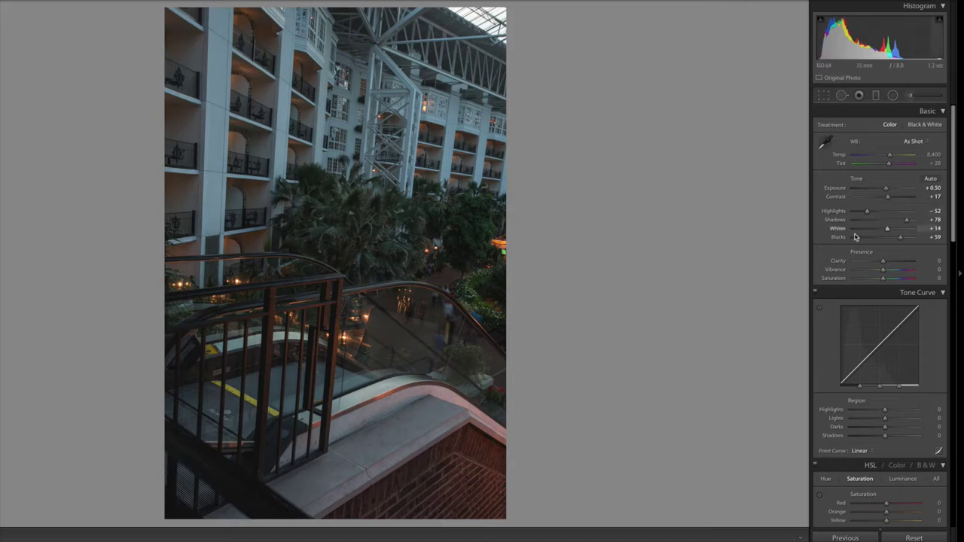
Set the photo's Sharpening Amount to 0 in the Detail settings.
{"action": "left_click_drag", "start_coordinate": [950, 218], "coordinate": [860, 406]}
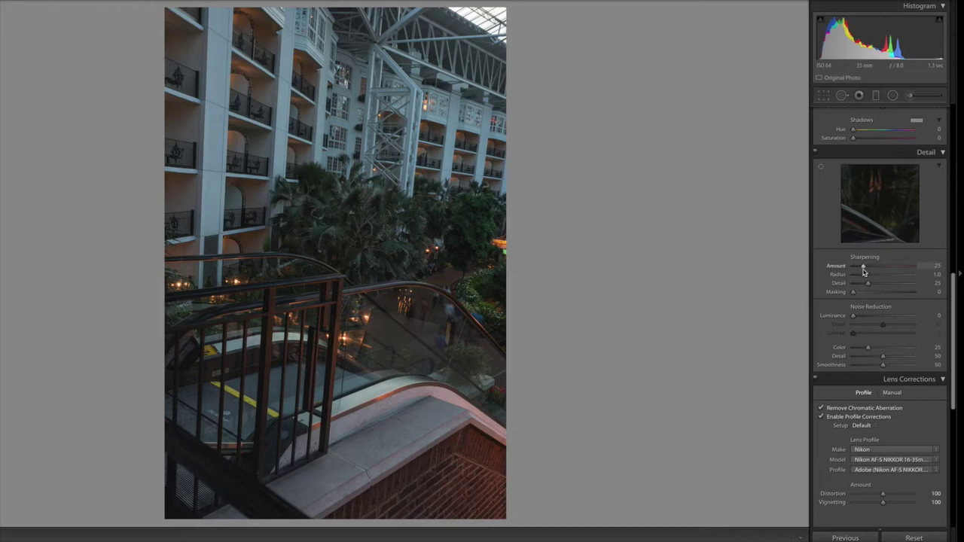
{"action": "mouse_move", "coordinate": [863, 269]}
{"action": "left_mouse_down"}
{"action": "mouse_move", "coordinate": [835, 267]}
{"action": "mouse_move", "coordinate": [862, 271]}
{"action": "mouse_move", "coordinate": [852, 270]}
{"action": "left_mouse_up"}
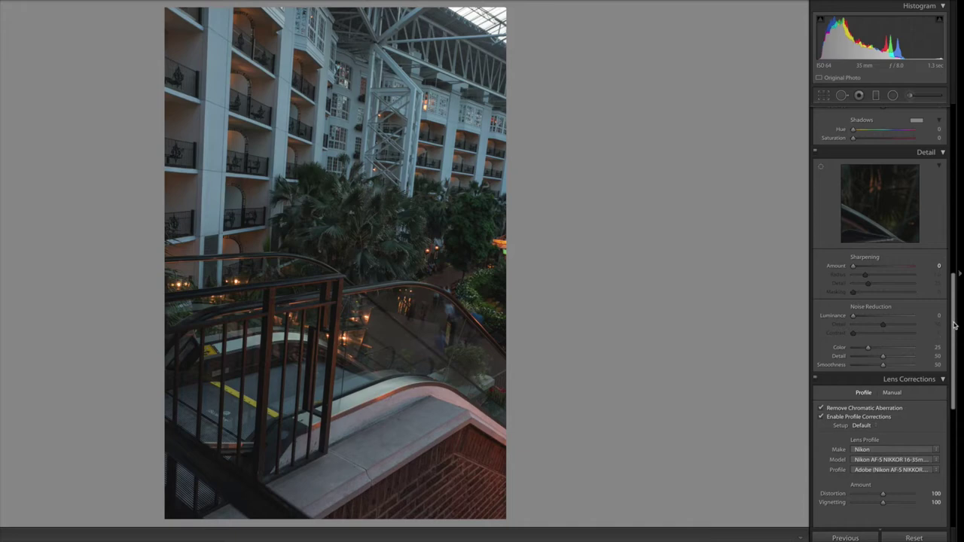
{"action": "left_click_drag", "start_coordinate": [956, 318], "coordinate": [962, 140]}
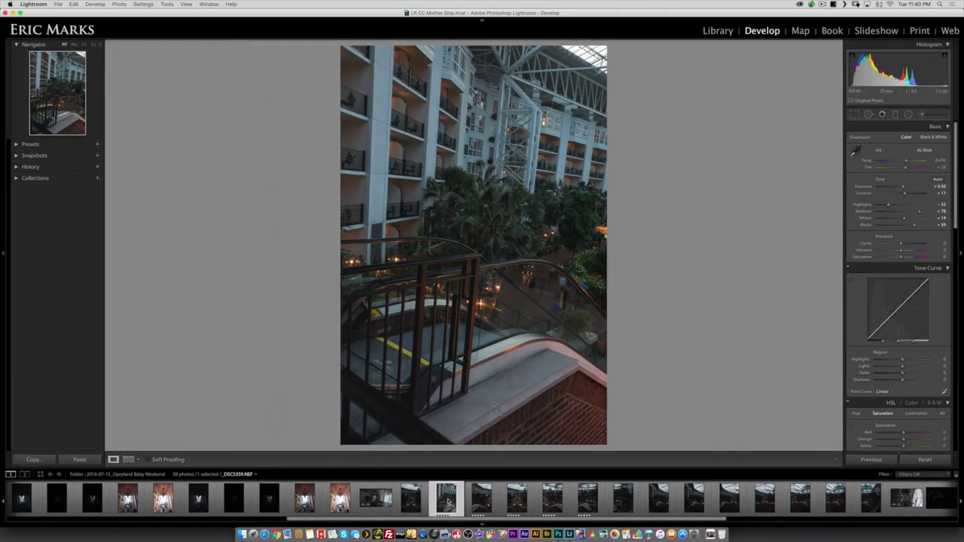
Synchronize all develop settings from the edited photo to the four five-star photos that follow it.
{"action": "left_click", "coordinate": [588, 503], "text": "shift"}
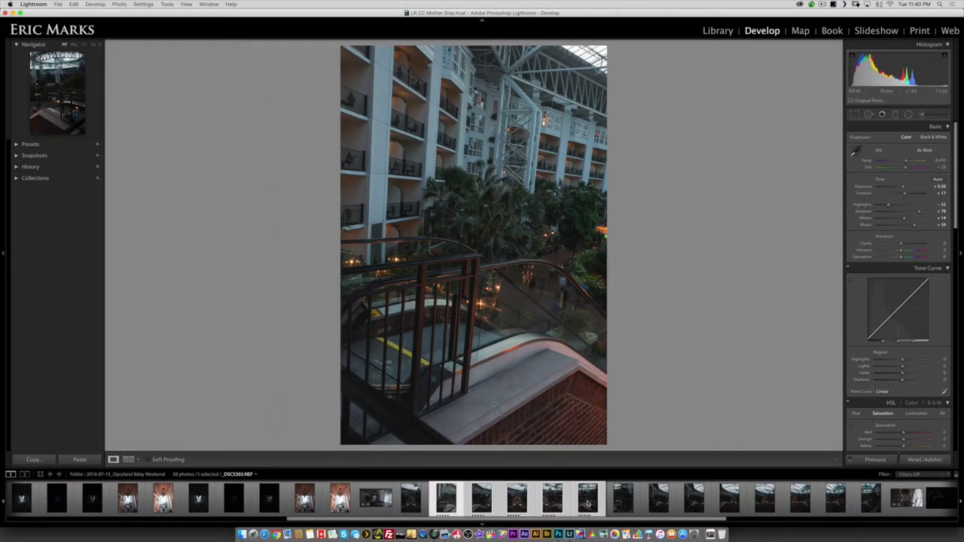
{"action": "left_click", "coordinate": [872, 459]}
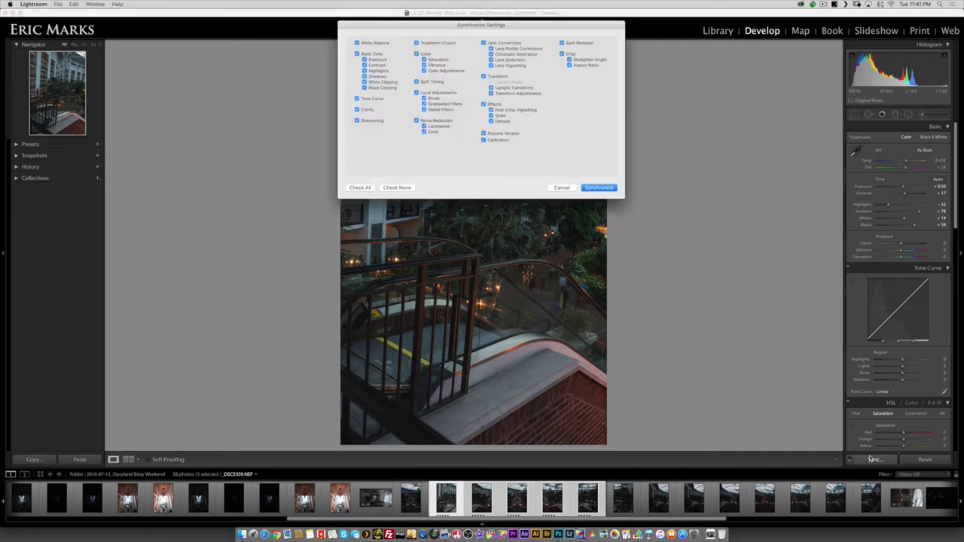
{"action": "left_click", "coordinate": [599, 188]}
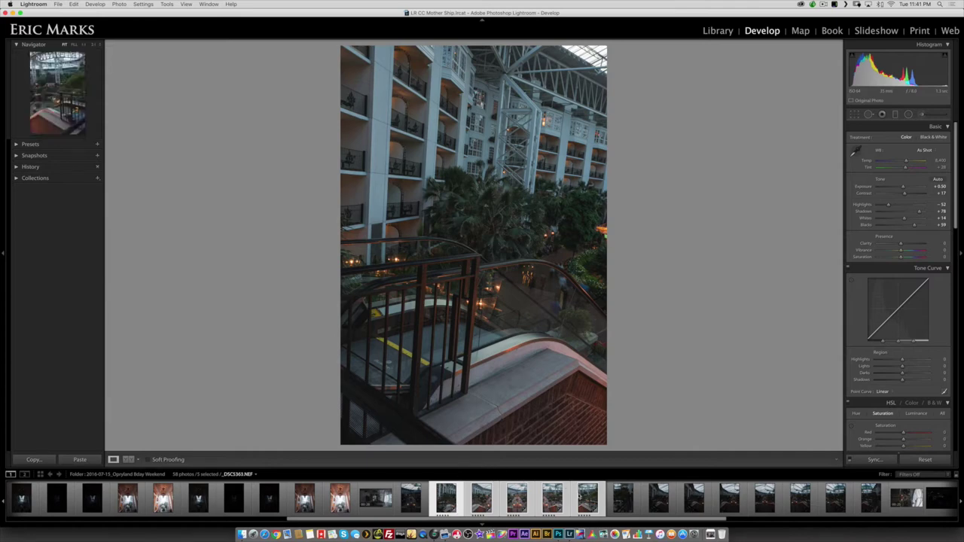
Send the five selected photos from Lightroom to Photoshop's Photomerge.
{"action": "right_click", "coordinate": [443, 499]}
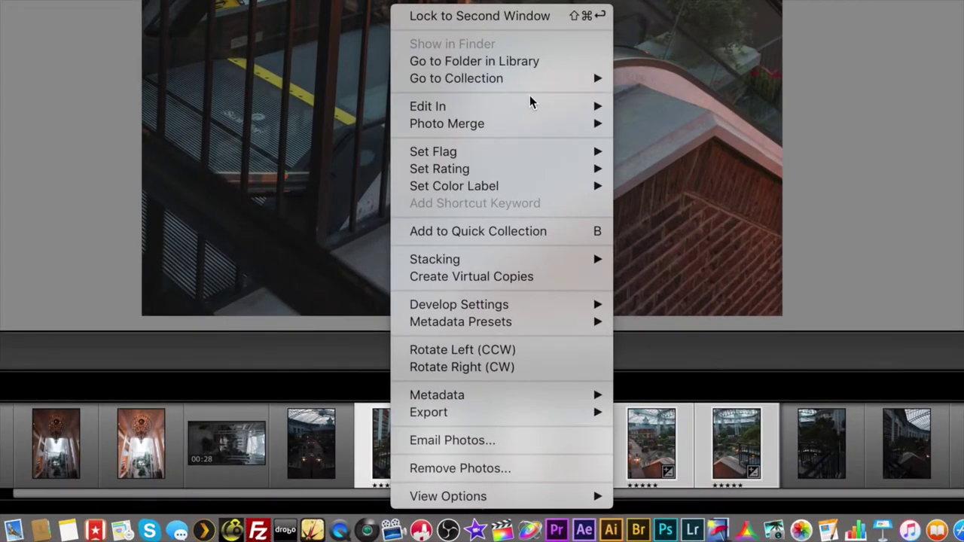
{"action": "mouse_move", "coordinate": [520, 357]}
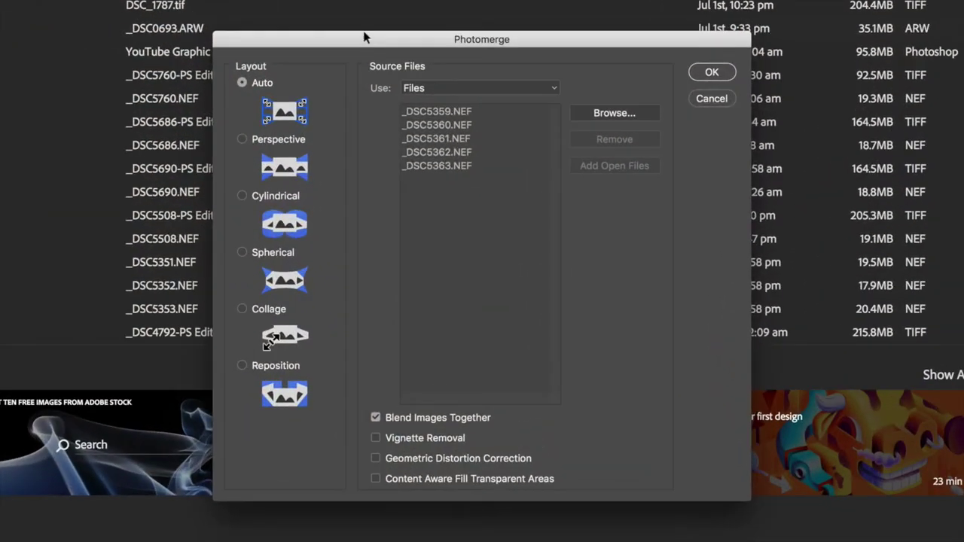
{"action": "left_click_drag", "start_coordinate": [363, 38], "coordinate": [348, 23]}
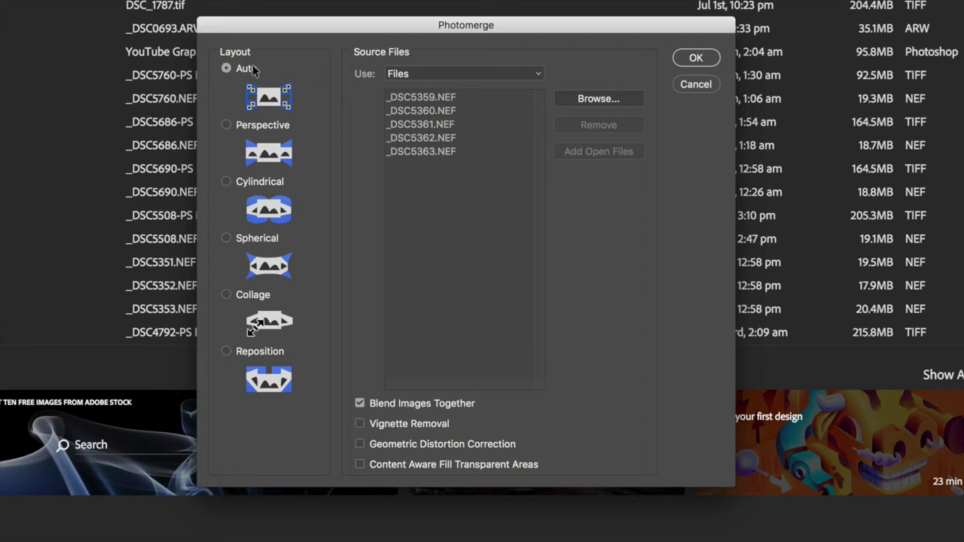
Run Photomerge on the five NEF files with the Auto layout, Blend Images Together and Geometric Distortion Correction enabled.
{"action": "left_click", "coordinate": [238, 180]}
{"action": "left_click", "coordinate": [226, 68]}
{"action": "left_click", "coordinate": [692, 61]}
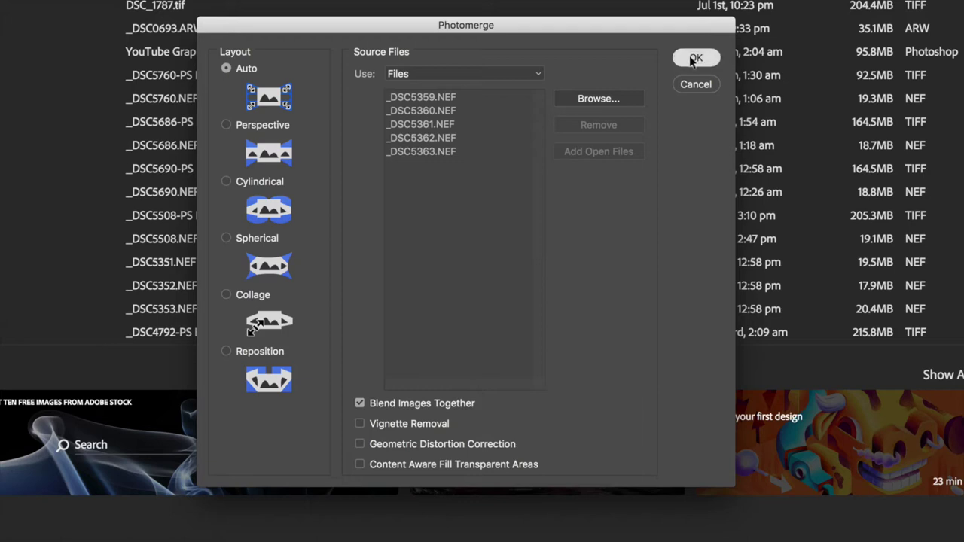
{"action": "left_click", "coordinate": [359, 444]}
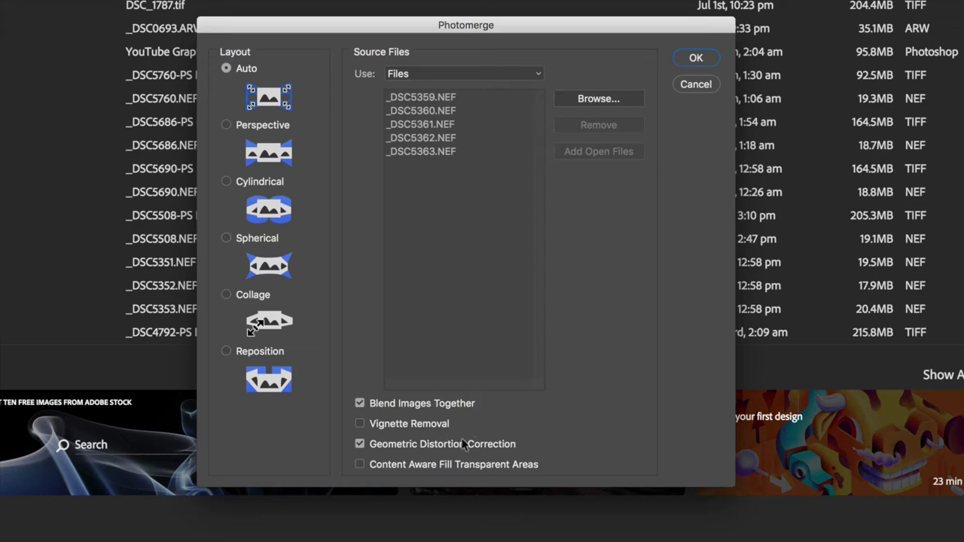
{"action": "left_click", "coordinate": [693, 58]}
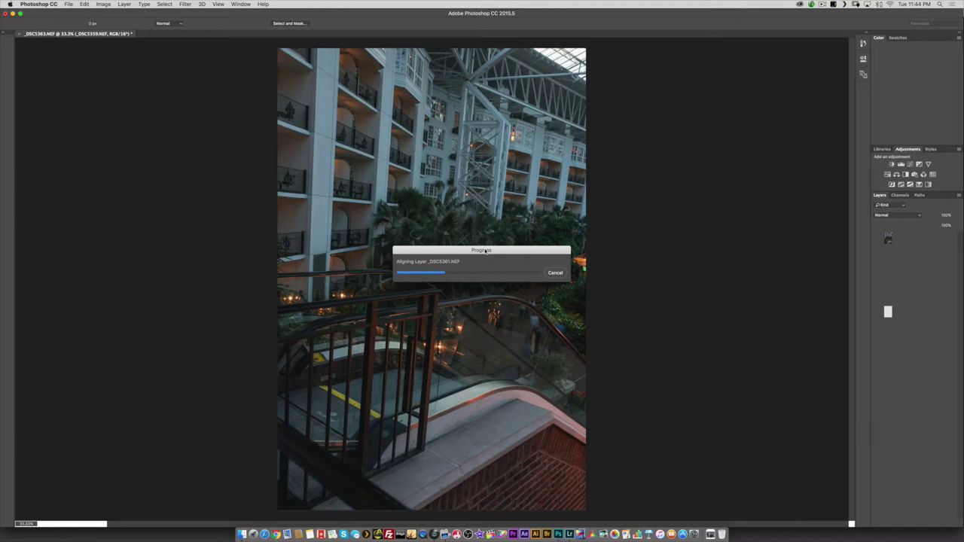
{"action": "left_click_drag", "start_coordinate": [487, 254], "coordinate": [463, 247]}
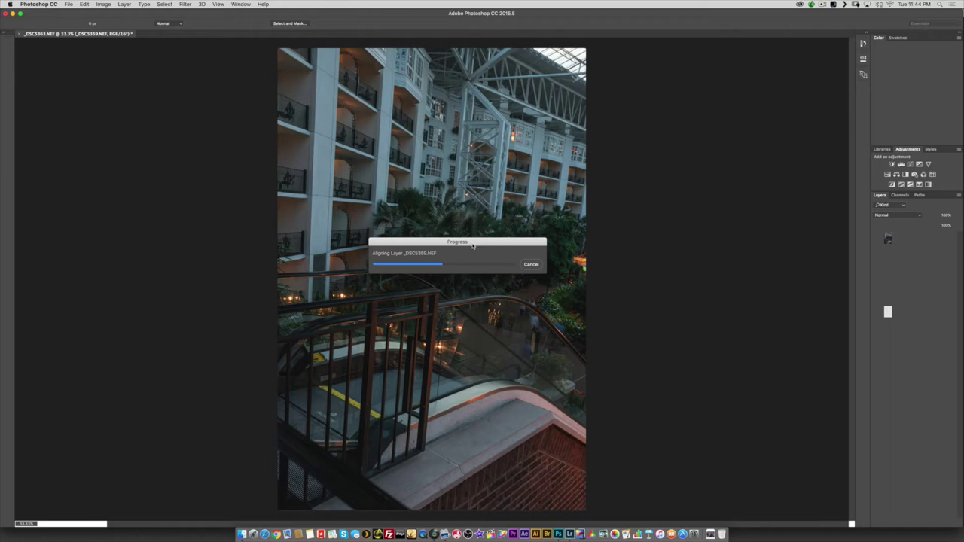
{"action": "left_click_drag", "start_coordinate": [473, 243], "coordinate": [243, 196]}
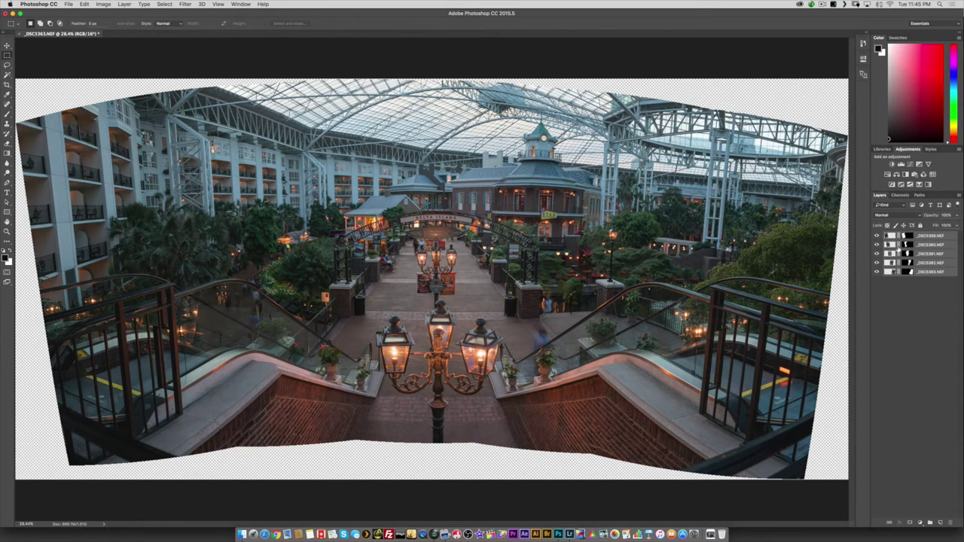
Merge the five aligned layers into one and crop the panorama on all sides to remove the transparent edges.
{"action": "key", "text": "super+e"}
{"action": "key", "text": "c"}
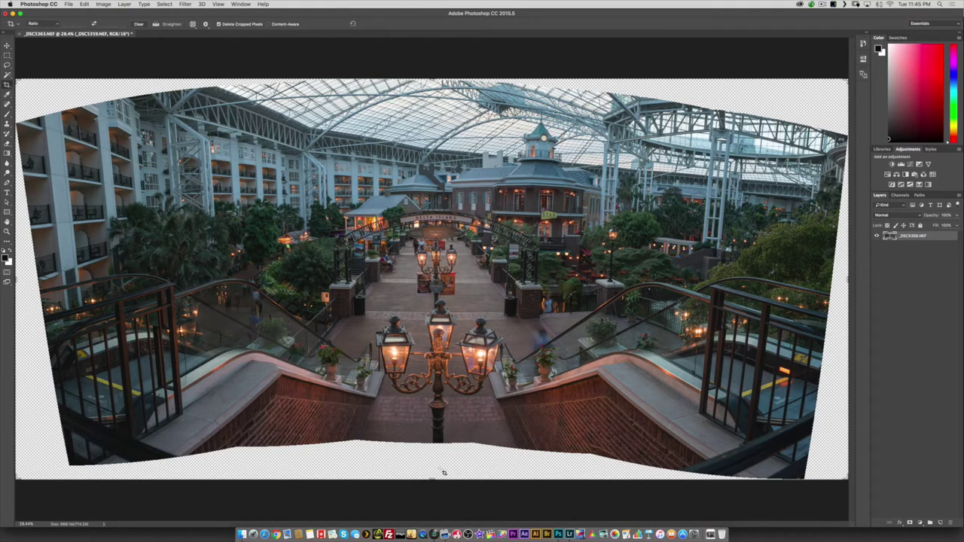
{"action": "left_click_drag", "start_coordinate": [430, 476], "coordinate": [431, 456]}
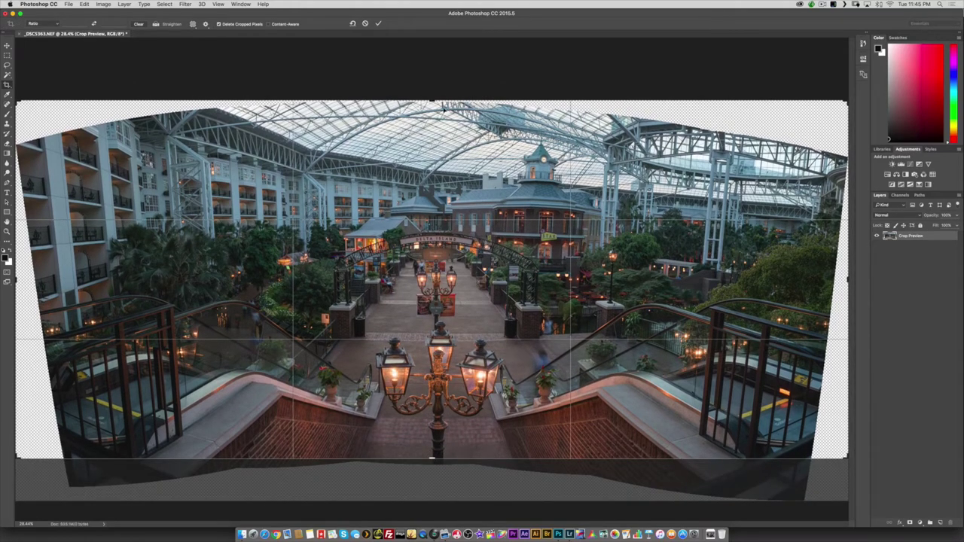
{"action": "left_click_drag", "start_coordinate": [433, 102], "coordinate": [432, 121]}
{"action": "left_click_drag", "start_coordinate": [850, 280], "coordinate": [826, 278]}
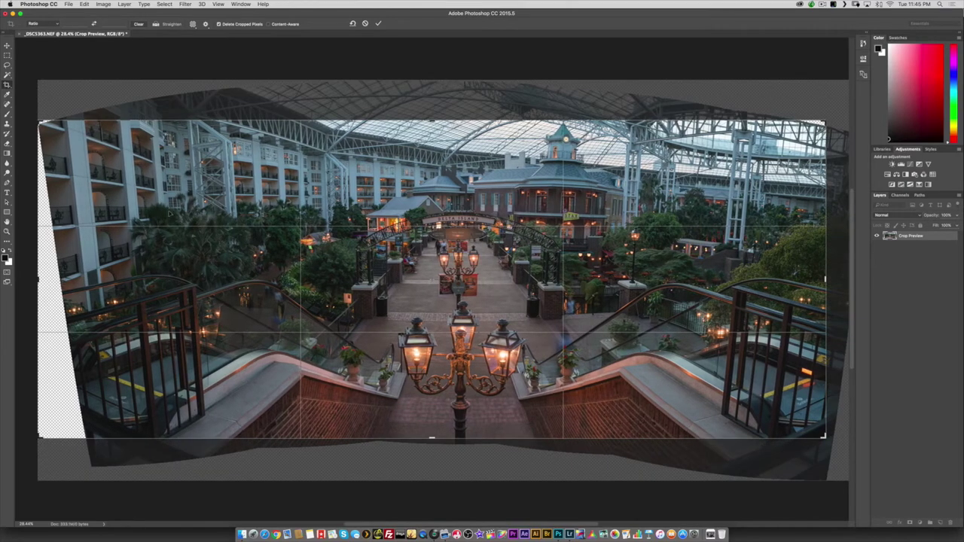
{"action": "left_click_drag", "start_coordinate": [40, 280], "coordinate": [68, 275]}
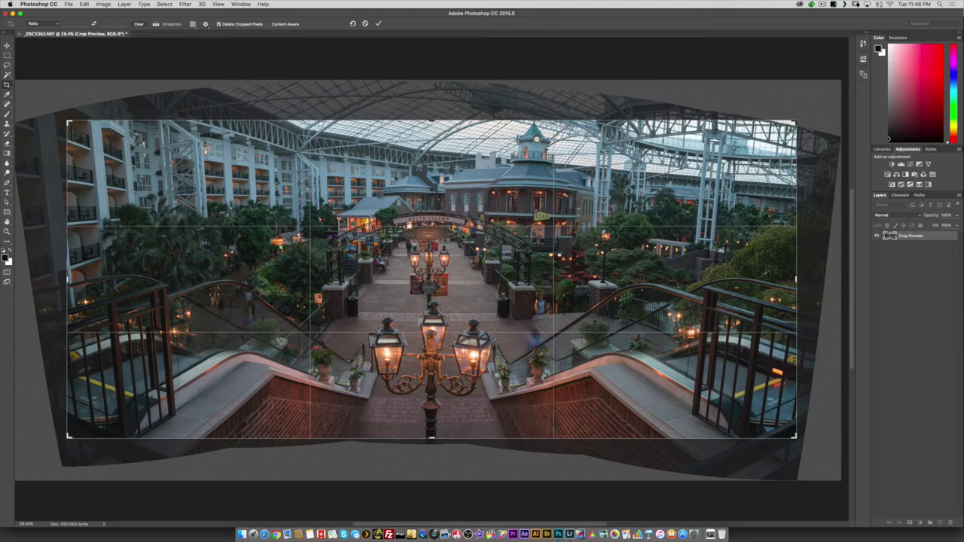
{"action": "left_click_drag", "start_coordinate": [794, 279], "coordinate": [790, 279]}
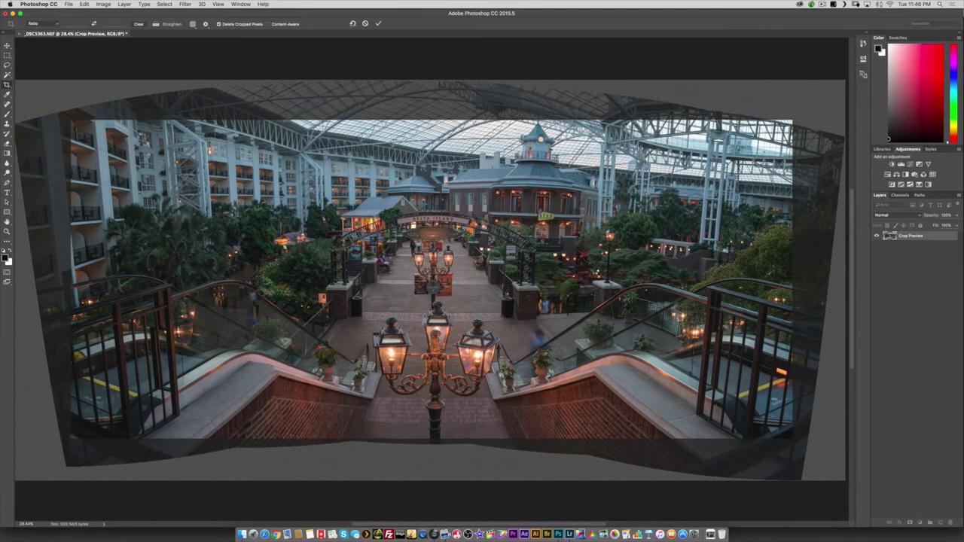
{"action": "key", "text": "Return"}
{"action": "key", "text": "v"}
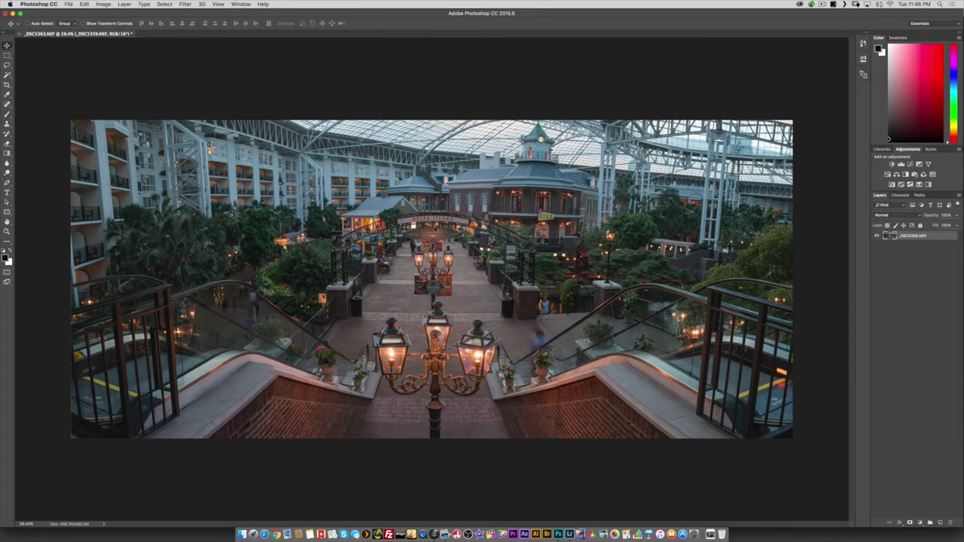
Examine the cropped panorama at up to 100% zoom, checking the foreground lamps, the Delta Island arch, the buildings and the glass roof.
{"action": "key", "text": "super+equal"}
{"action": "key", "text": "super+equal"}
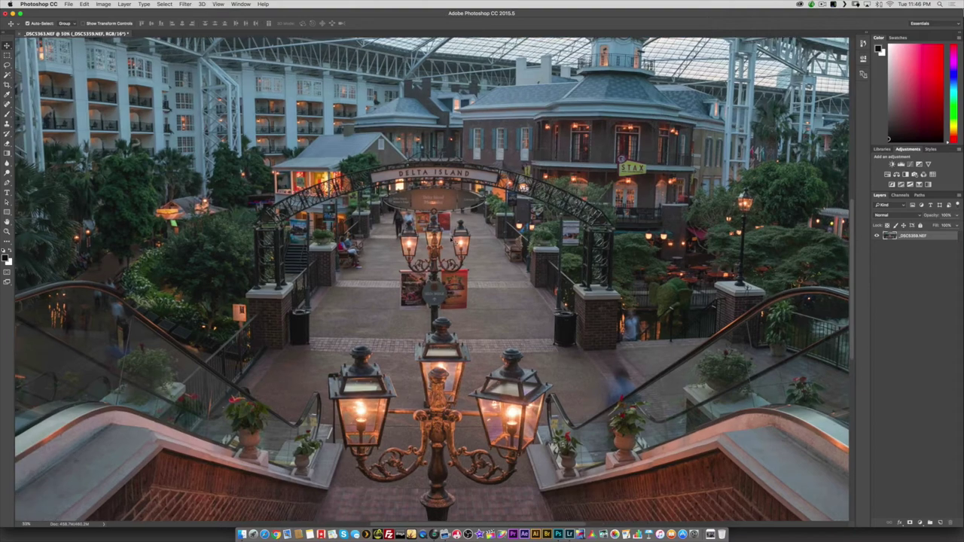
{"action": "key", "text": "super+equal"}
{"action": "scroll", "coordinate": [455, 271], "scroll_direction": "down", "scroll_amount": 5}
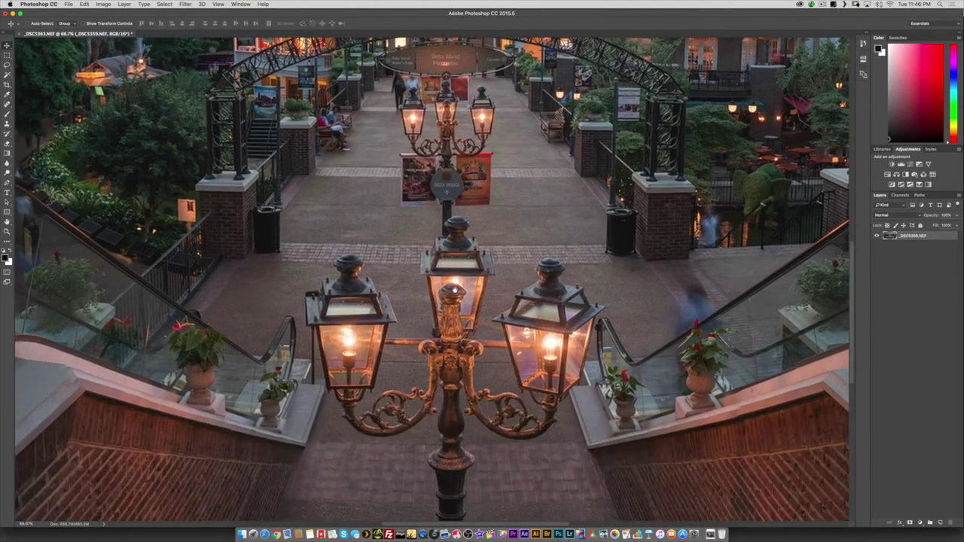
{"action": "key", "text": "super+equal"}
{"action": "scroll", "coordinate": [458, 263], "scroll_direction": "up", "scroll_amount": 3}
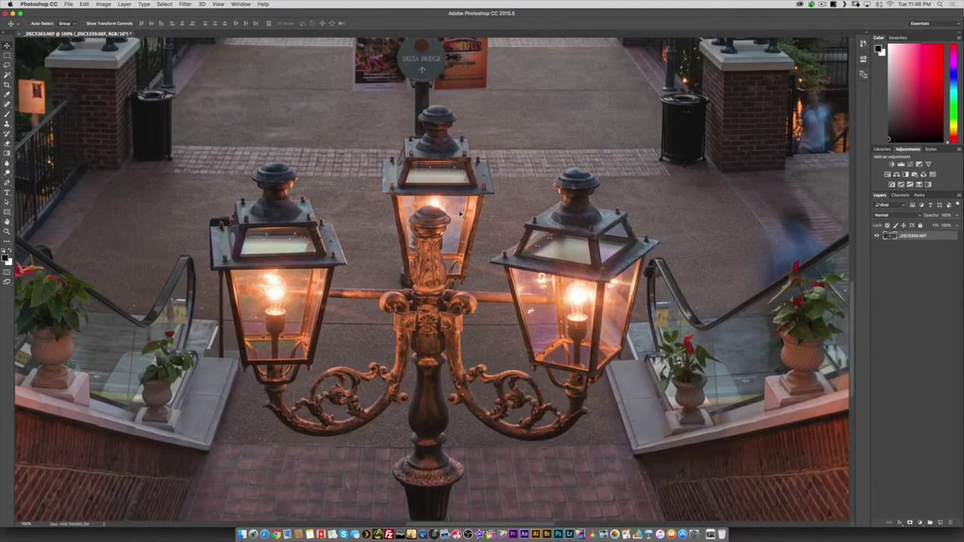
{"action": "key", "text": "super+minus"}
{"action": "key", "text": "super+minus"}
{"action": "key", "text": "super+minus"}
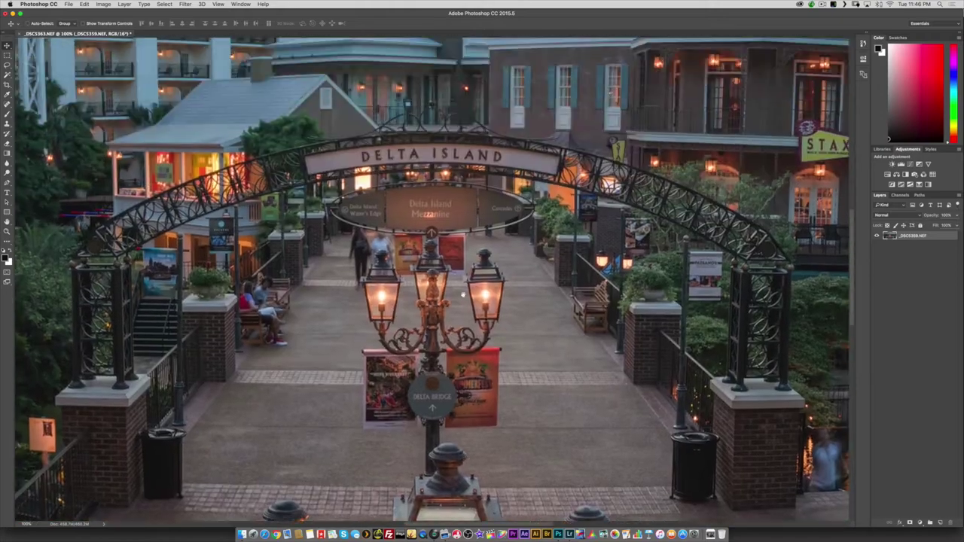
{"action": "scroll", "coordinate": [430, 263], "scroll_direction": "up", "scroll_amount": 5}
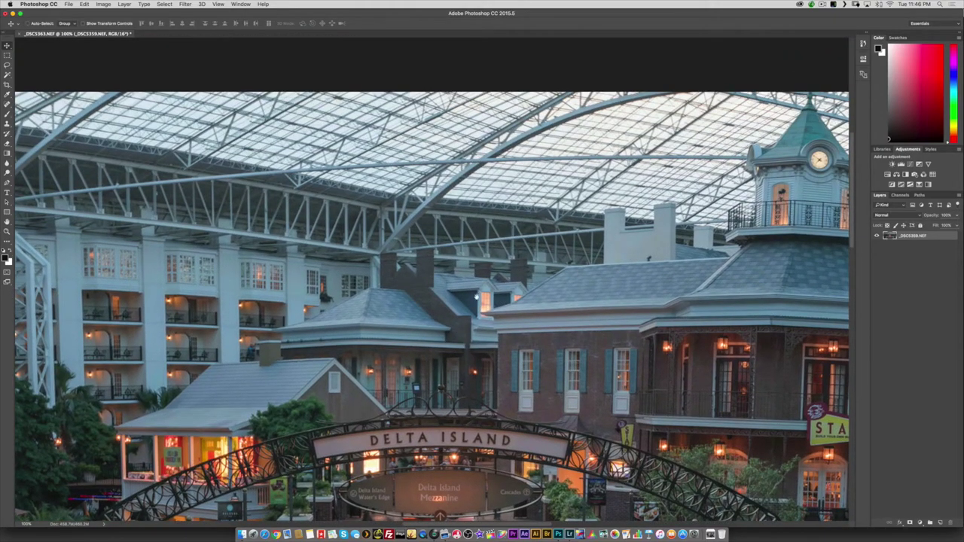
{"action": "scroll", "coordinate": [482, 286], "scroll_direction": "down", "scroll_amount": 5}
{"action": "scroll", "coordinate": [482, 286], "scroll_direction": "right", "scroll_amount": 5}
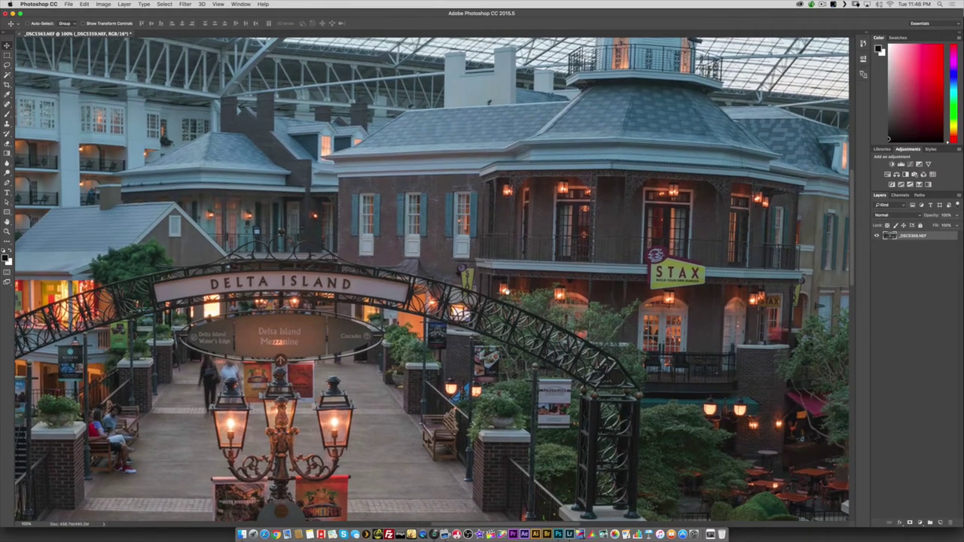
{"action": "scroll", "coordinate": [482, 285], "scroll_direction": "right", "scroll_amount": 1}
{"action": "scroll", "coordinate": [481, 282], "scroll_direction": "left", "scroll_amount": 4}
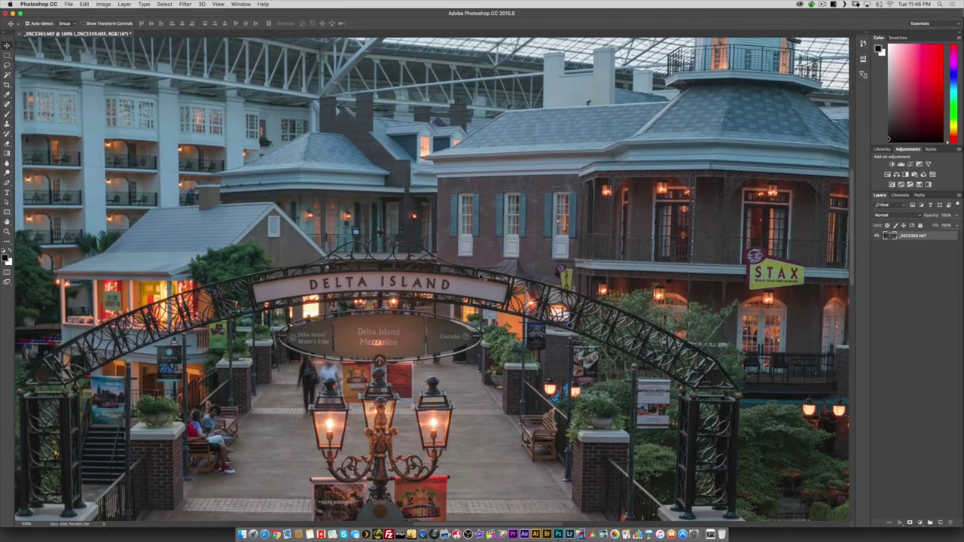
{"action": "key", "text": "super+0"}
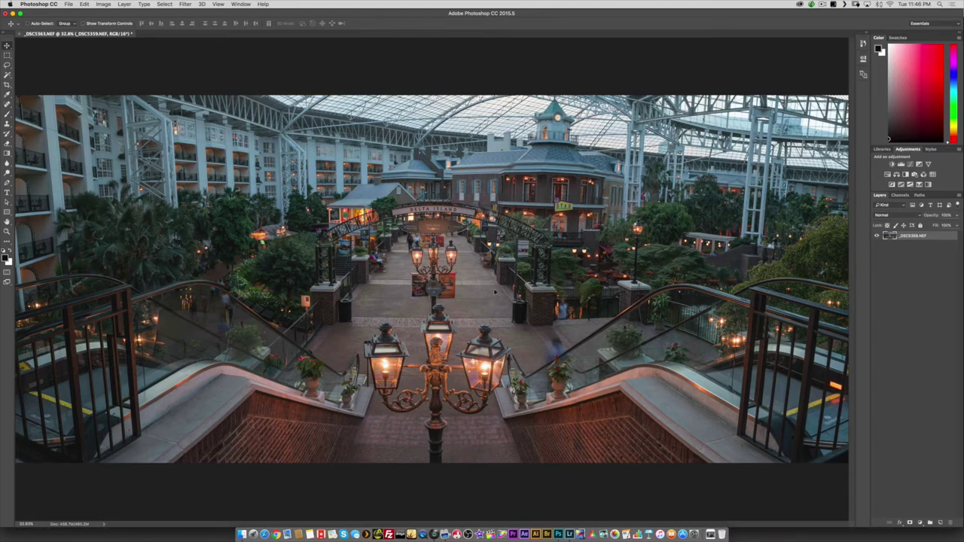
{"action": "key", "text": "super+plus"}
{"action": "scroll", "coordinate": [522, 332], "scroll_direction": "up", "scroll_amount": 2}
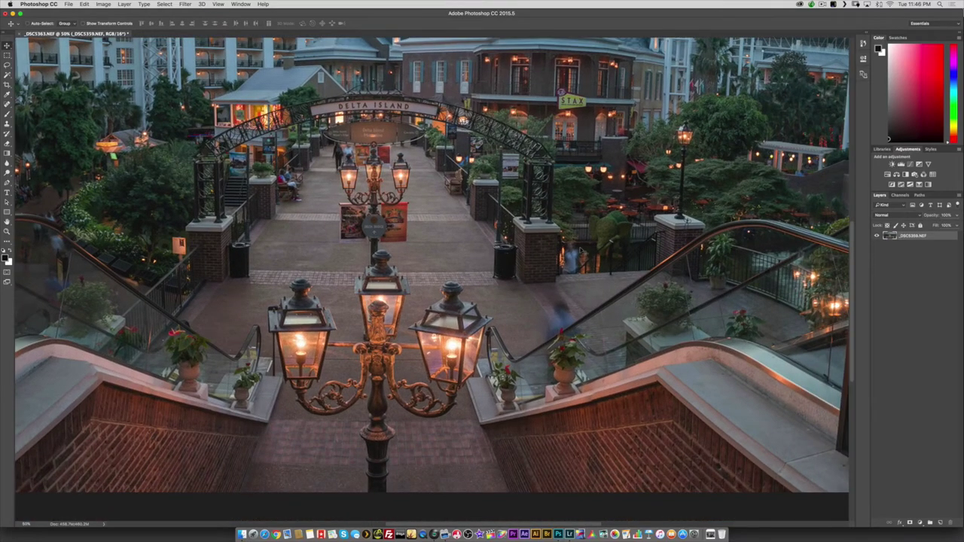
Duplicate the panorama layer and apply a strong Gaussian Blur to the copy.
{"action": "scroll", "coordinate": [481, 279], "scroll_direction": "left", "scroll_amount": 5}
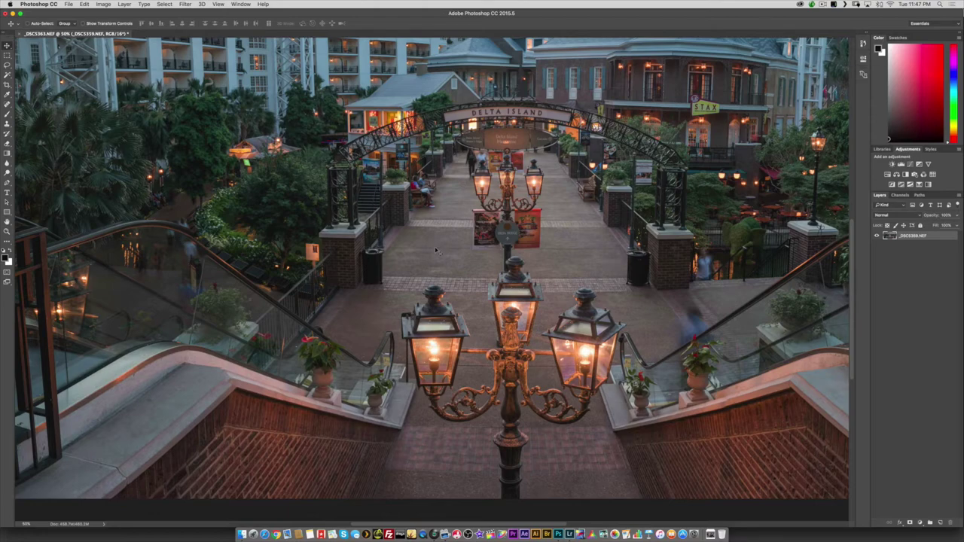
{"action": "scroll", "coordinate": [435, 250], "scroll_direction": "down", "scroll_amount": 2}
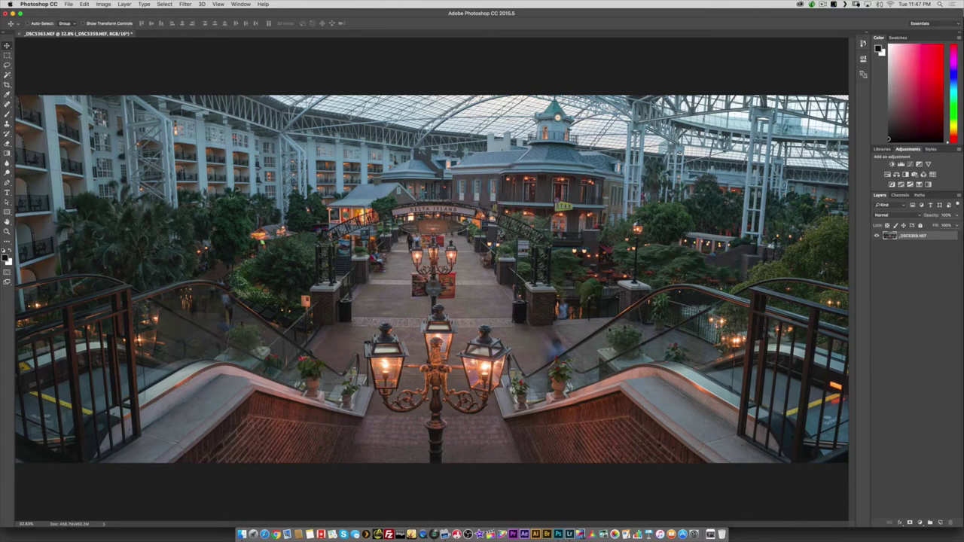
{"action": "key", "text": "super+j"}
{"action": "left_click", "coordinate": [186, 4]}
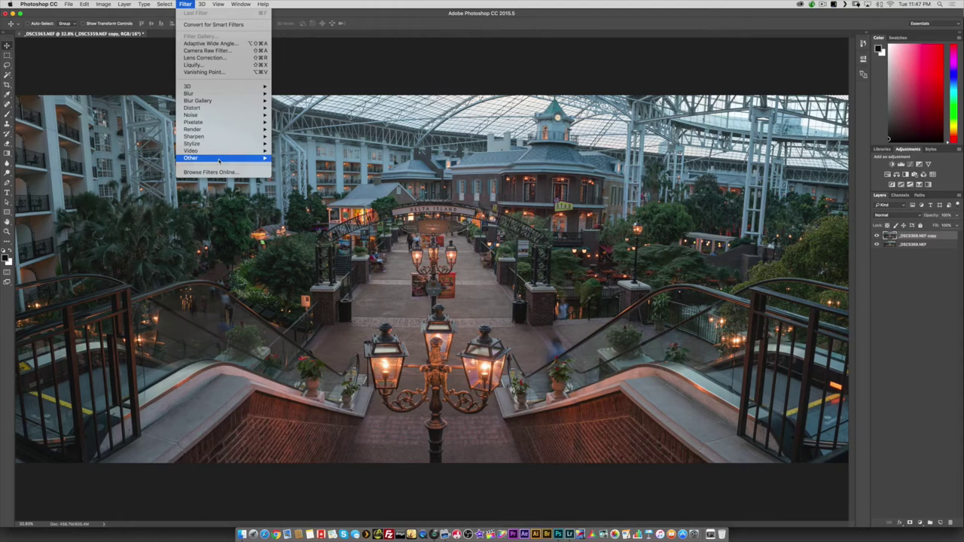
{"action": "mouse_move", "coordinate": [219, 159]}
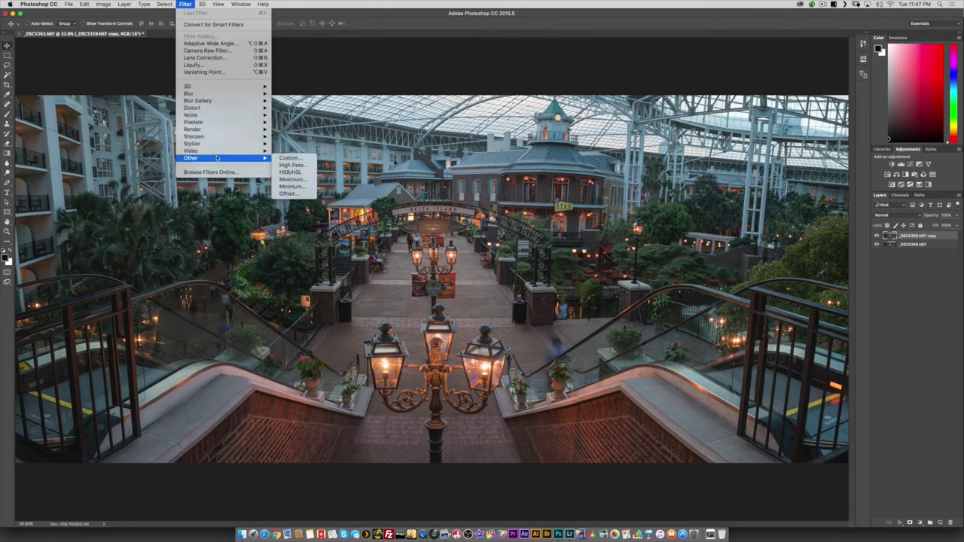
{"action": "mouse_move", "coordinate": [216, 93]}
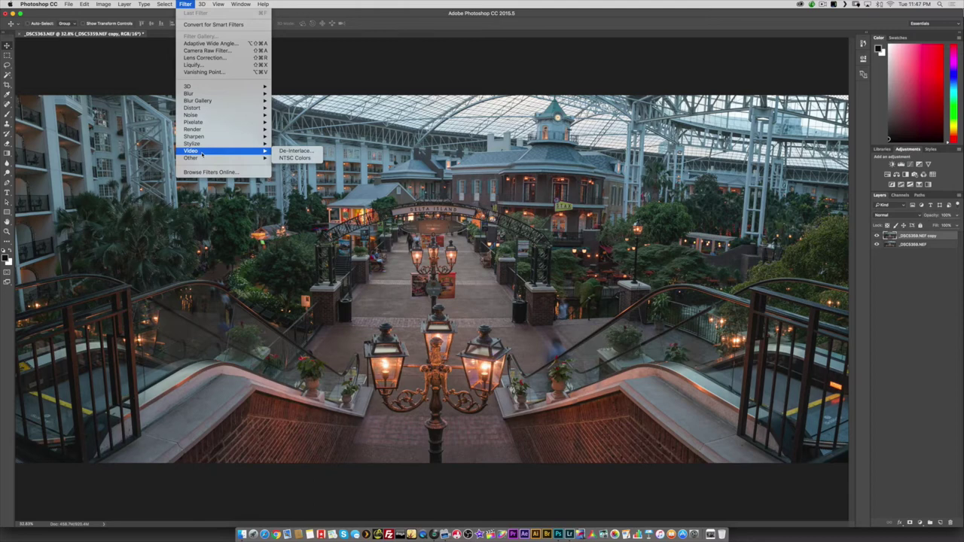
{"action": "mouse_move", "coordinate": [210, 114]}
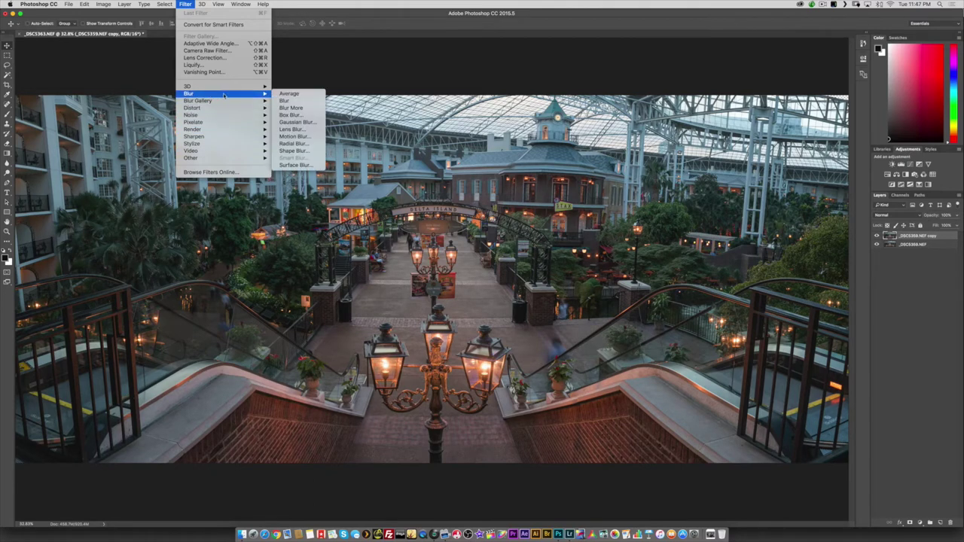
{"action": "left_click", "coordinate": [297, 122]}
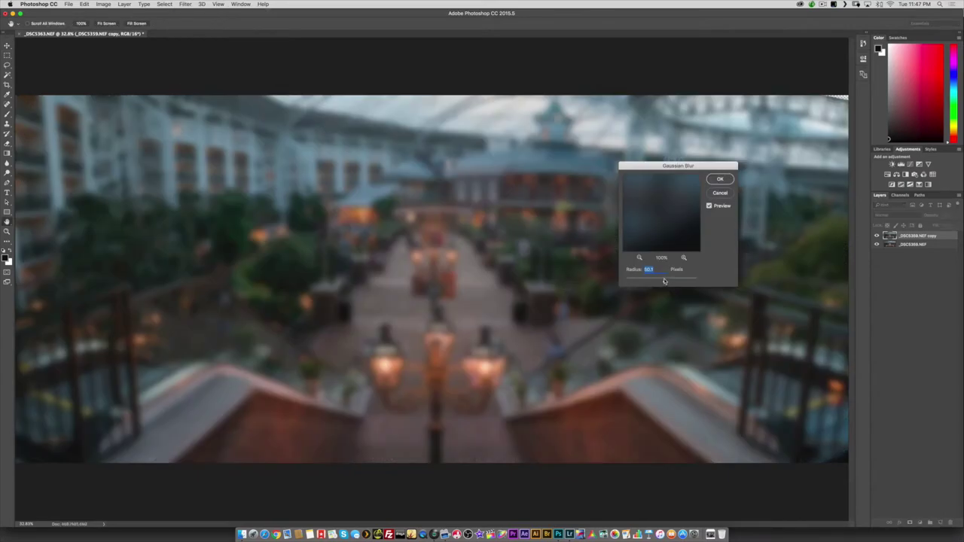
{"action": "left_click_drag", "start_coordinate": [661, 281], "coordinate": [663, 282]}
{"action": "left_click", "coordinate": [710, 181]}
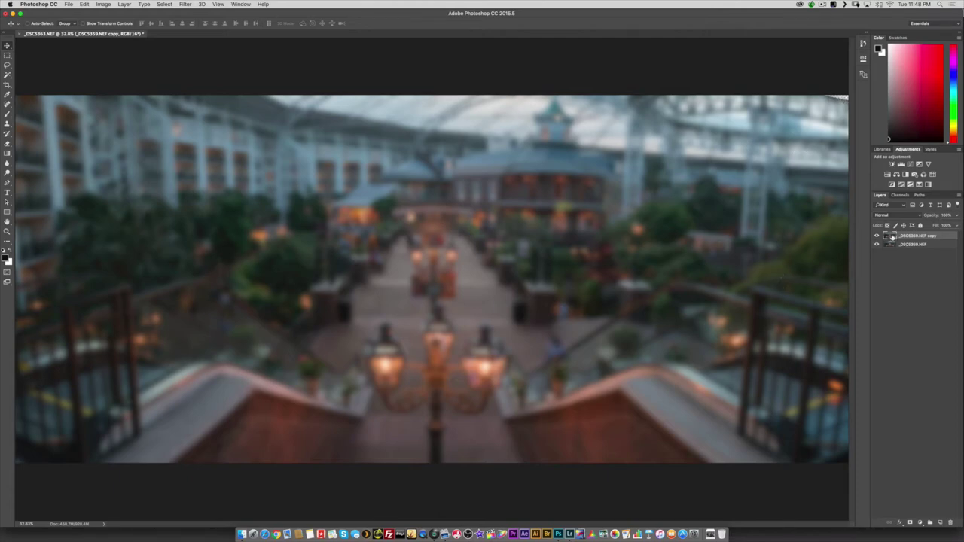
Brighten the blurred copy with the Camera Raw Filter by raising Exposure to about +1.5.
{"action": "key", "text": "super+f"}
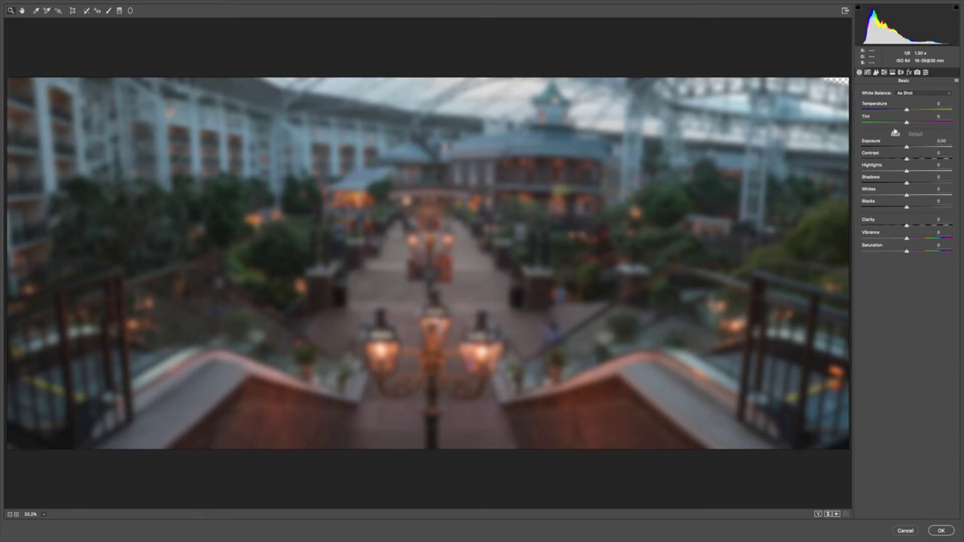
{"action": "left_click_drag", "start_coordinate": [905, 146], "coordinate": [920, 146]}
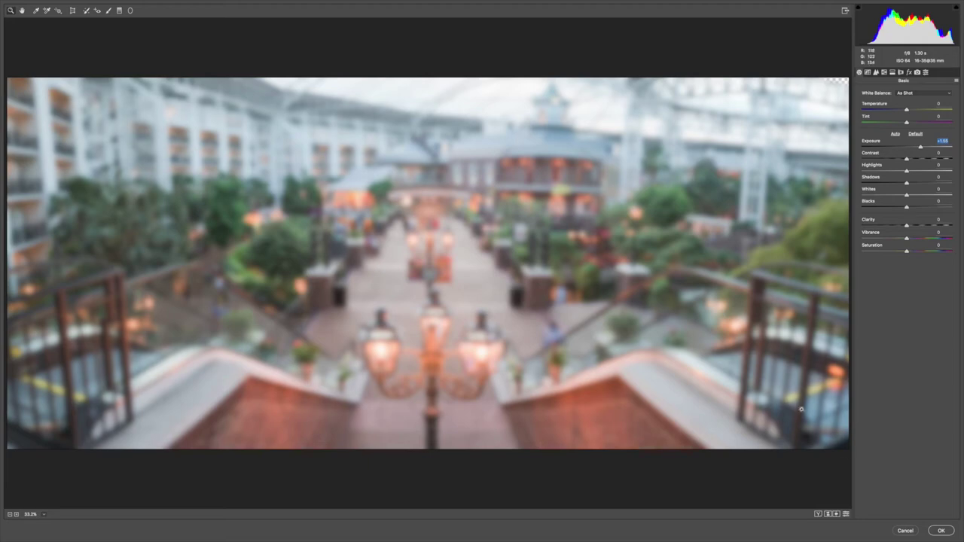
{"action": "left_click", "coordinate": [941, 531]}
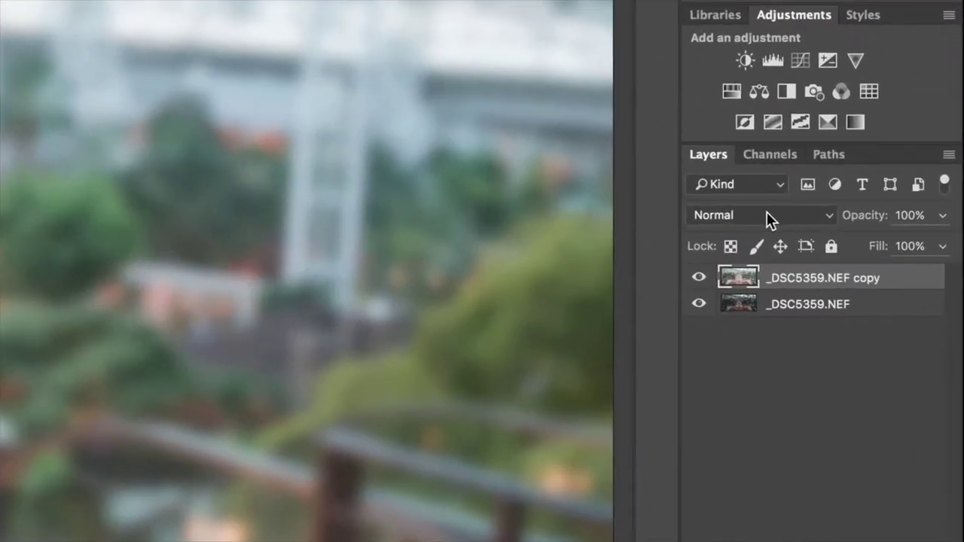
Set the blurred layer's blend mode to Multiply and its opacity to 77%.
{"action": "left_click", "coordinate": [766, 214]}
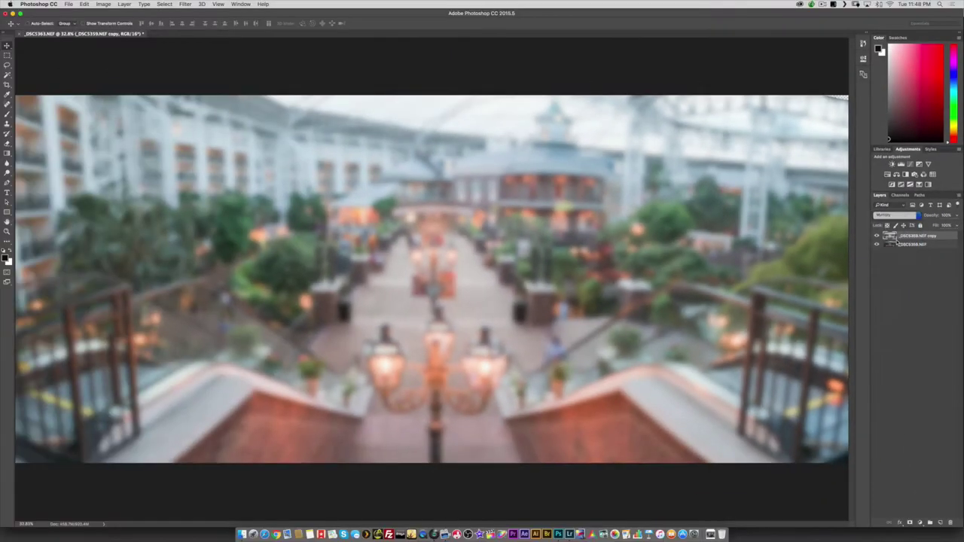
{"action": "left_click", "coordinate": [772, 278]}
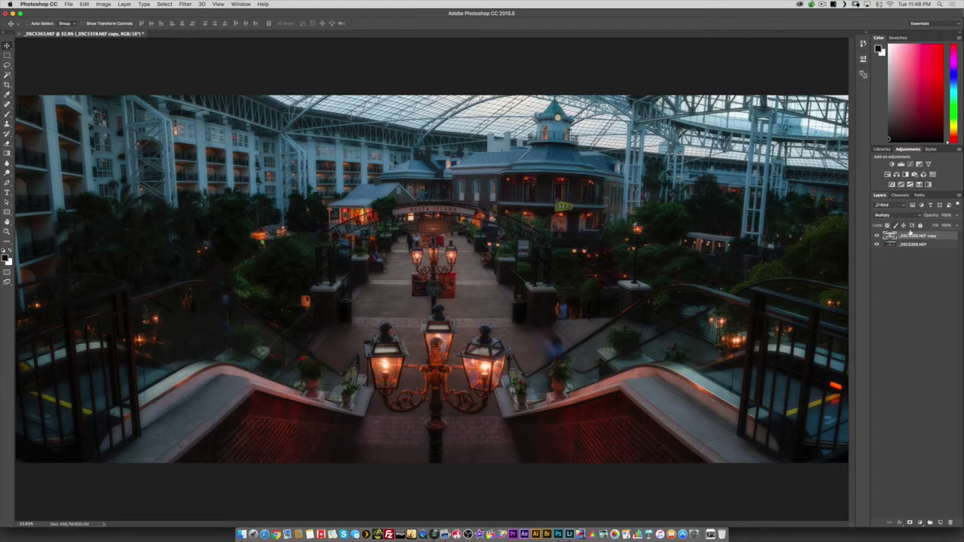
{"action": "left_click_drag", "start_coordinate": [934, 216], "coordinate": [925, 216]}
{"action": "left_click_drag", "start_coordinate": [919, 214], "coordinate": [901, 239]}
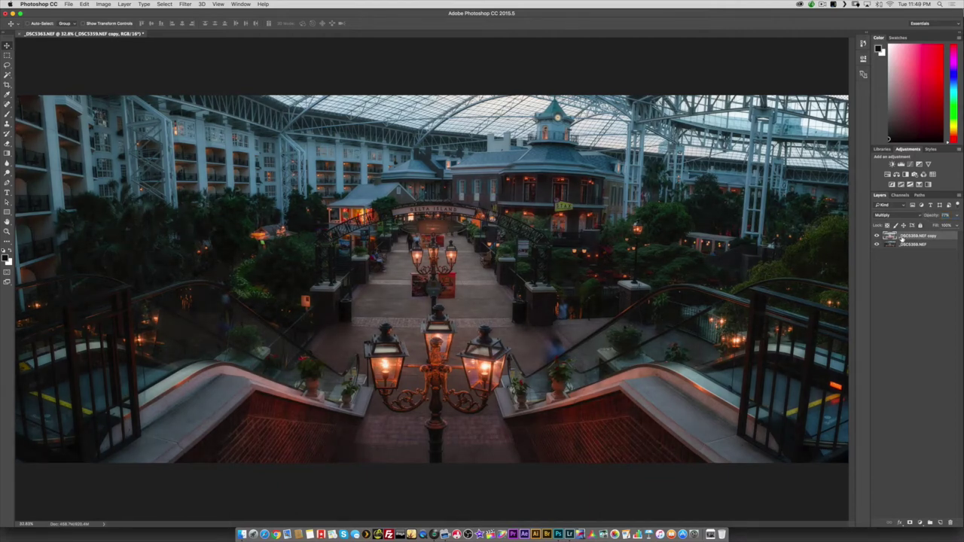
Erase the Multiply layer over the overly dark garden areas with a soft brush at 24% opacity, and merge both layers.
{"action": "key", "text": "b"}
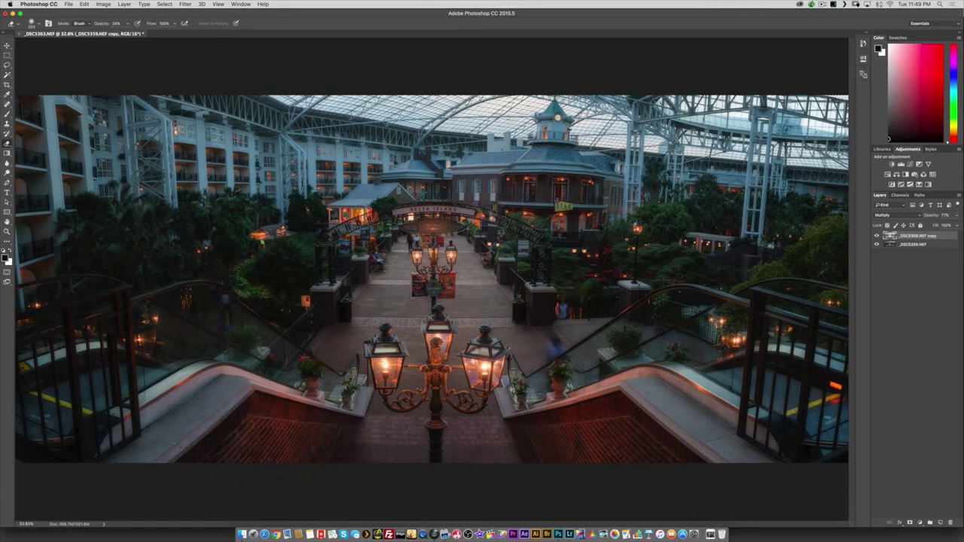
{"action": "mouse_move", "coordinate": [332, 265]}
{"action": "left_mouse_down"}
{"action": "mouse_move", "coordinate": [290, 269]}
{"action": "mouse_move", "coordinate": [280, 256]}
{"action": "mouse_move", "coordinate": [253, 292]}
{"action": "left_mouse_up"}
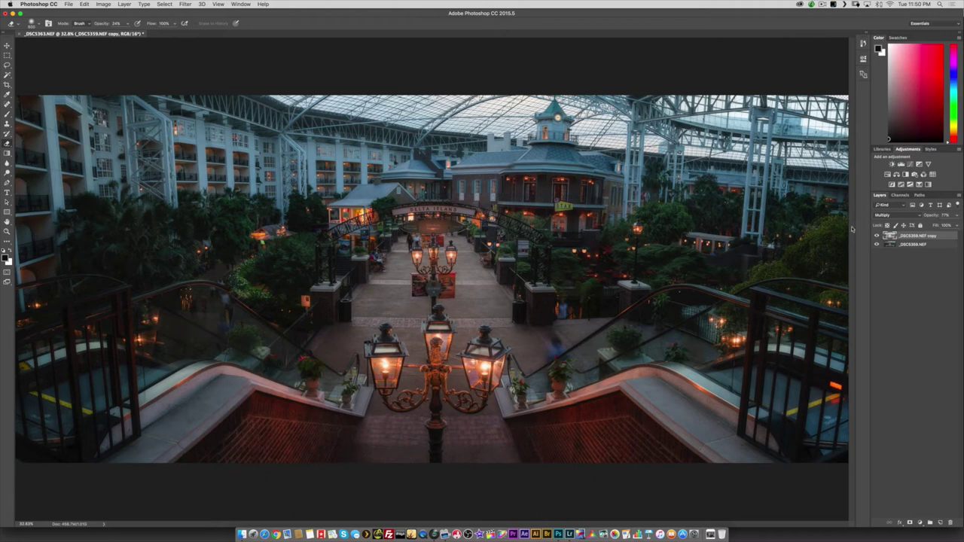
{"action": "left_click", "coordinate": [906, 246]}
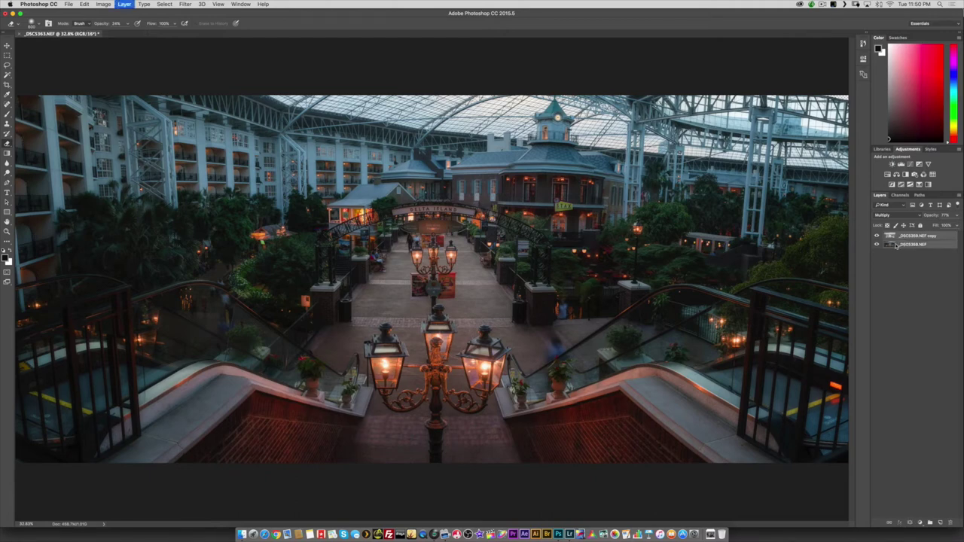
{"action": "key", "text": "super+shift+e"}
Duplicate the merged layer and warm the copy in the Camera Raw Filter with Temperature +13 and Tint +22.
{"action": "key", "text": "super+j"}
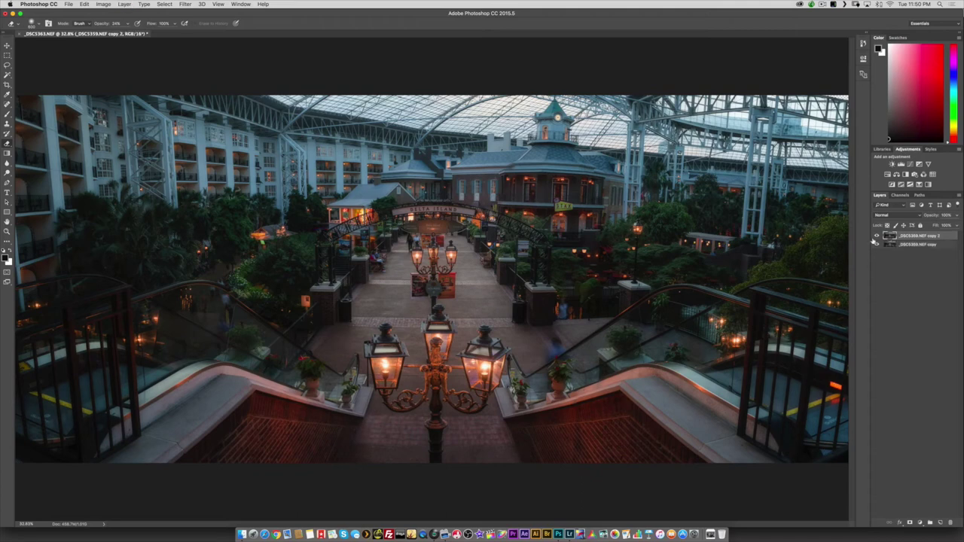
{"action": "key", "text": "v"}
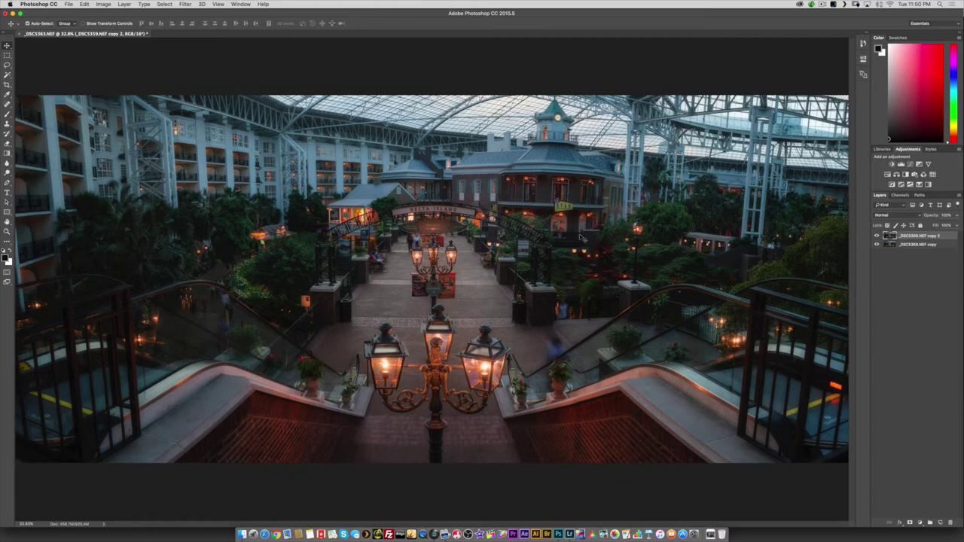
{"action": "key", "text": "super+f"}
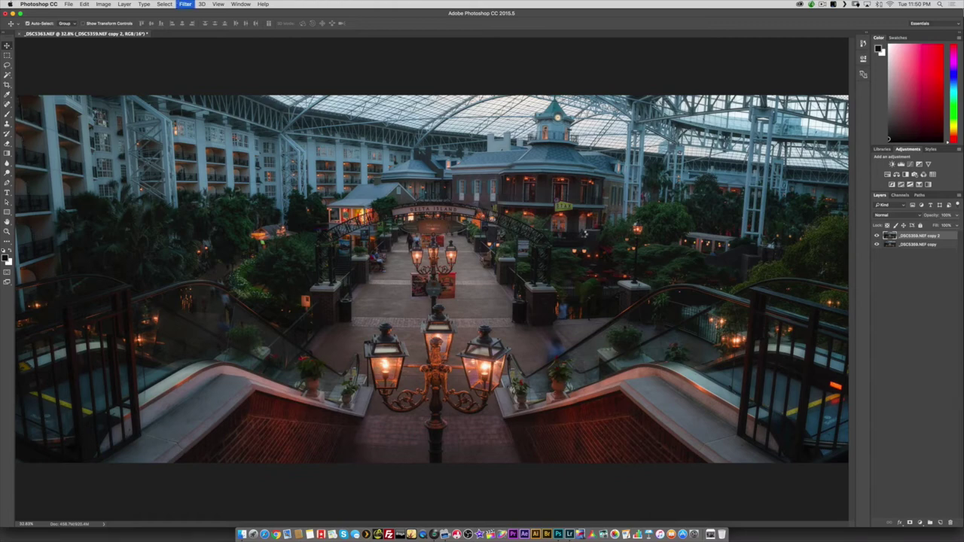
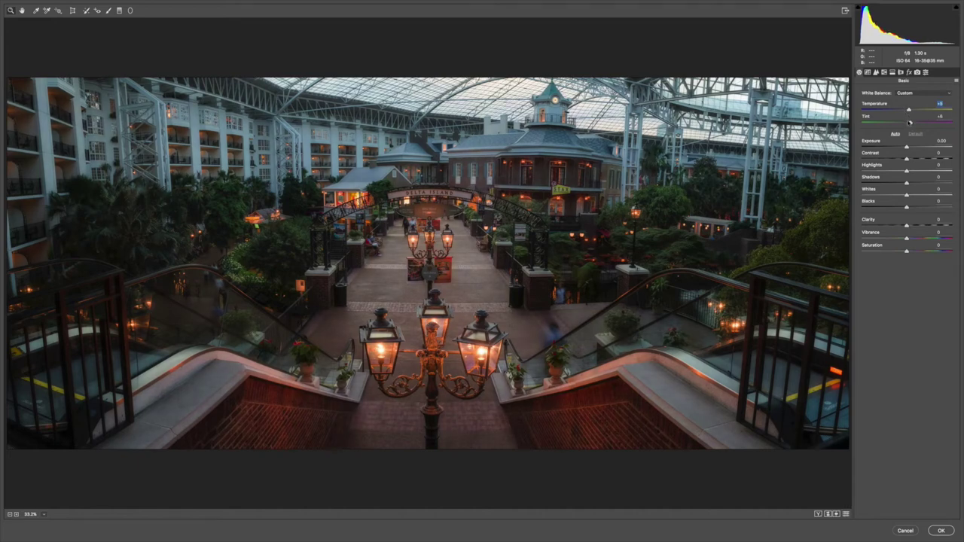
{"action": "left_click", "coordinate": [907, 122]}
{"action": "left_click_drag", "start_coordinate": [908, 109], "coordinate": [909, 110]}
{"action": "left_click", "coordinate": [912, 110]}
{"action": "left_click_drag", "start_coordinate": [914, 122], "coordinate": [916, 122]}
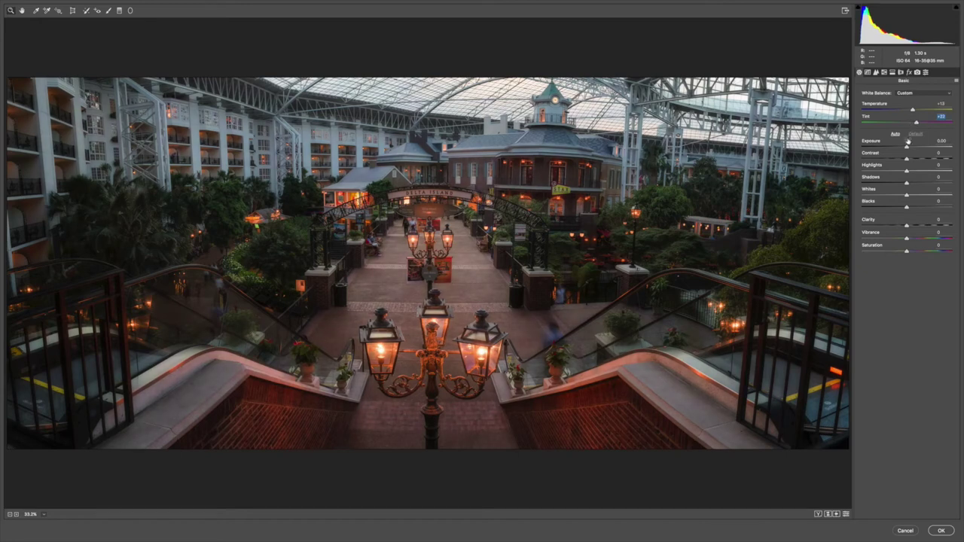
Soften and balance the image's tones with Clarity -31, Exposure +0.30, Contrast +16, Highlights -25 and Shadows +32.
{"action": "mouse_move", "coordinate": [906, 224]}
{"action": "left_mouse_down"}
{"action": "mouse_move", "coordinate": [878, 223]}
{"action": "mouse_move", "coordinate": [891, 224]}
{"action": "left_mouse_up"}
{"action": "left_click", "coordinate": [892, 225]}
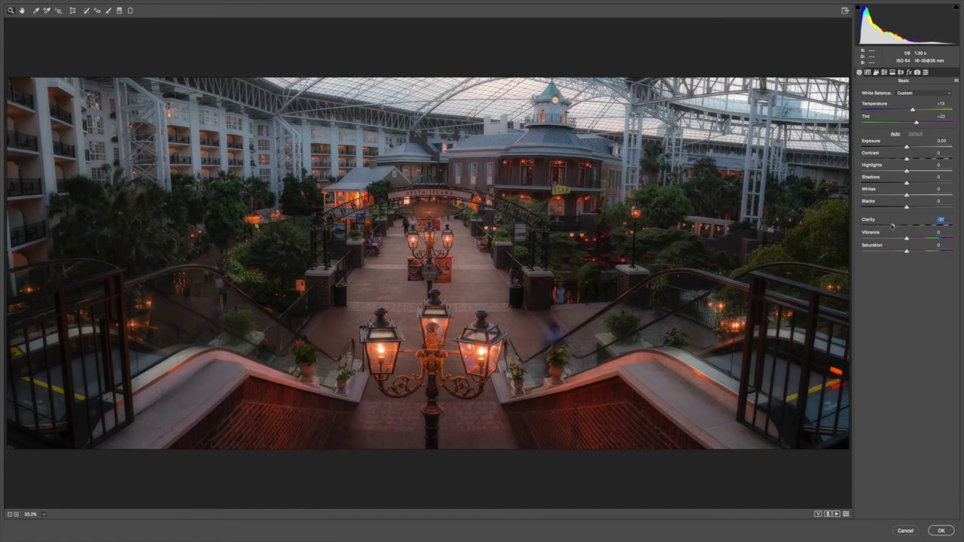
{"action": "mouse_move", "coordinate": [906, 156]}
{"action": "left_mouse_down"}
{"action": "mouse_move", "coordinate": [914, 167]}
{"action": "mouse_move", "coordinate": [894, 169]}
{"action": "mouse_move", "coordinate": [909, 147]}
{"action": "left_mouse_up"}
{"action": "left_click_drag", "start_coordinate": [906, 182], "coordinate": [918, 183]}
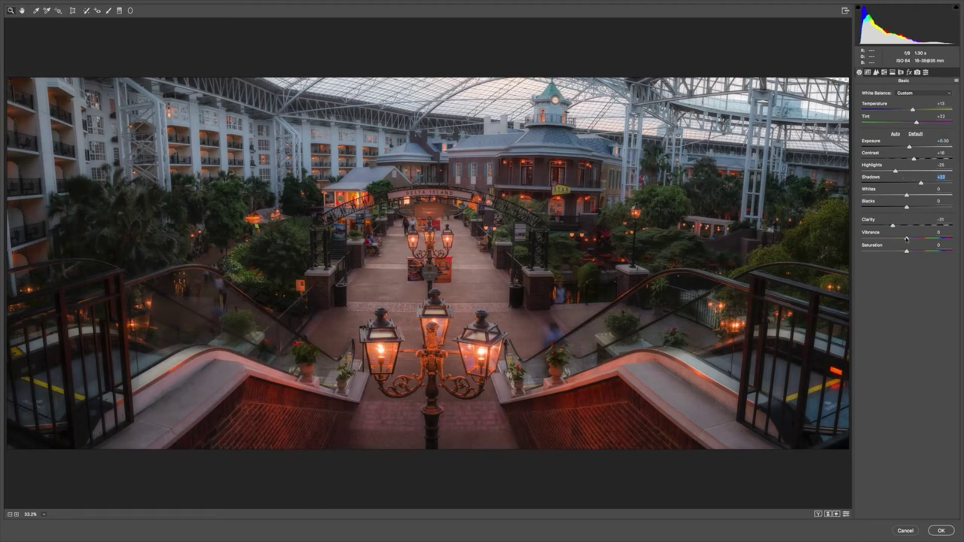
Enrich the colors with Vibrance +16 and Saturation +8, and raise Tint to +30.
{"action": "left_click_drag", "start_coordinate": [911, 238], "coordinate": [908, 252]}
{"action": "left_click", "coordinate": [909, 251]}
{"action": "left_click_drag", "start_coordinate": [918, 122], "coordinate": [923, 123]}
{"action": "left_click_drag", "start_coordinate": [915, 124], "coordinate": [920, 123]}
Add a Highlight Priority post-crop vignette with Amount -13, Midpoint 53 and Feather 100.
{"action": "left_click", "coordinate": [907, 71]}
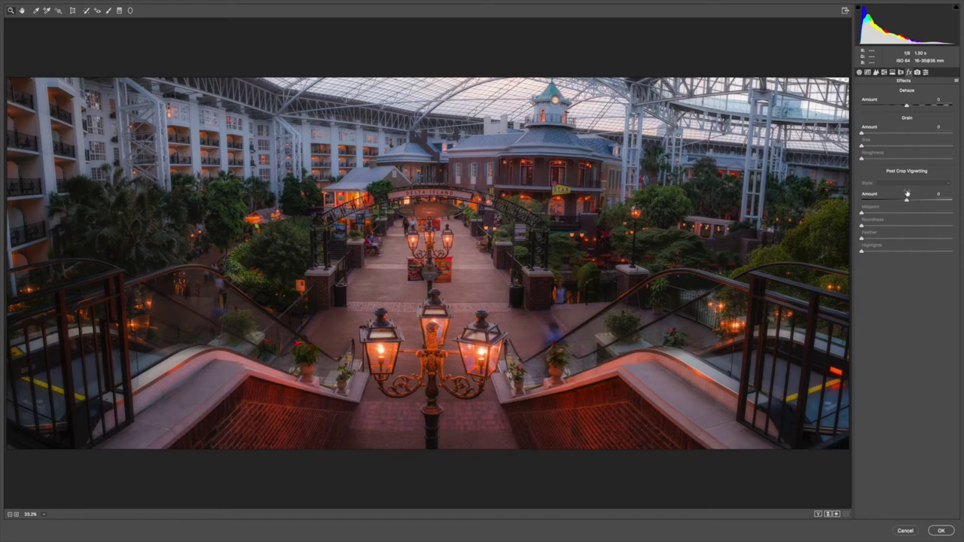
{"action": "left_click_drag", "start_coordinate": [905, 194], "coordinate": [891, 194]}
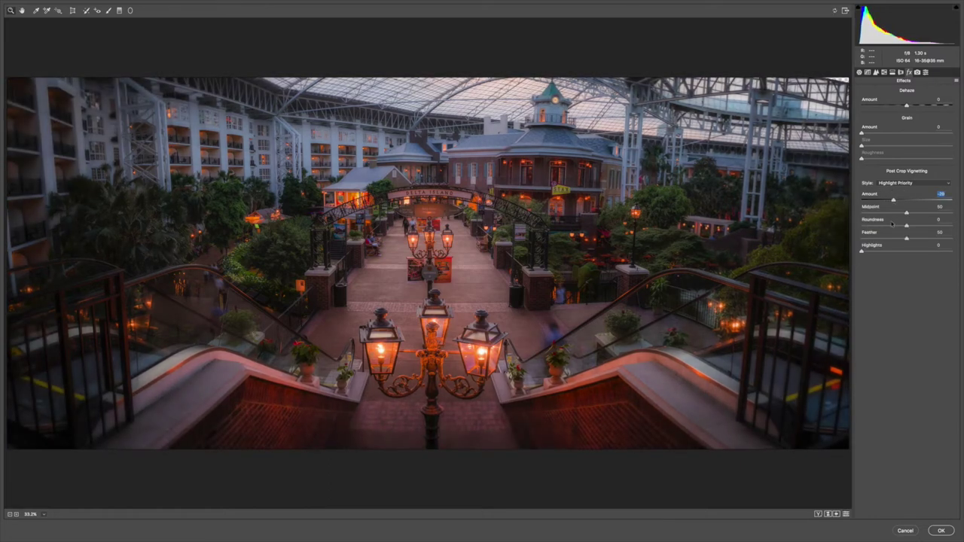
{"action": "left_click_drag", "start_coordinate": [905, 238], "coordinate": [949, 238]}
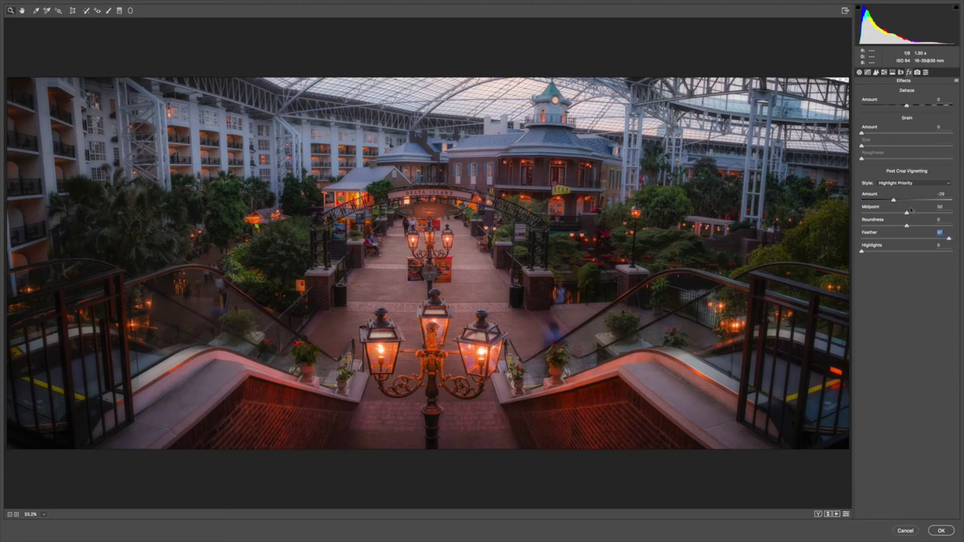
{"action": "left_click", "coordinate": [950, 238]}
{"action": "mouse_move", "coordinate": [904, 210]}
{"action": "left_mouse_down"}
{"action": "mouse_move", "coordinate": [892, 212]}
{"action": "mouse_move", "coordinate": [912, 211]}
{"action": "mouse_move", "coordinate": [901, 199]}
{"action": "left_mouse_up"}
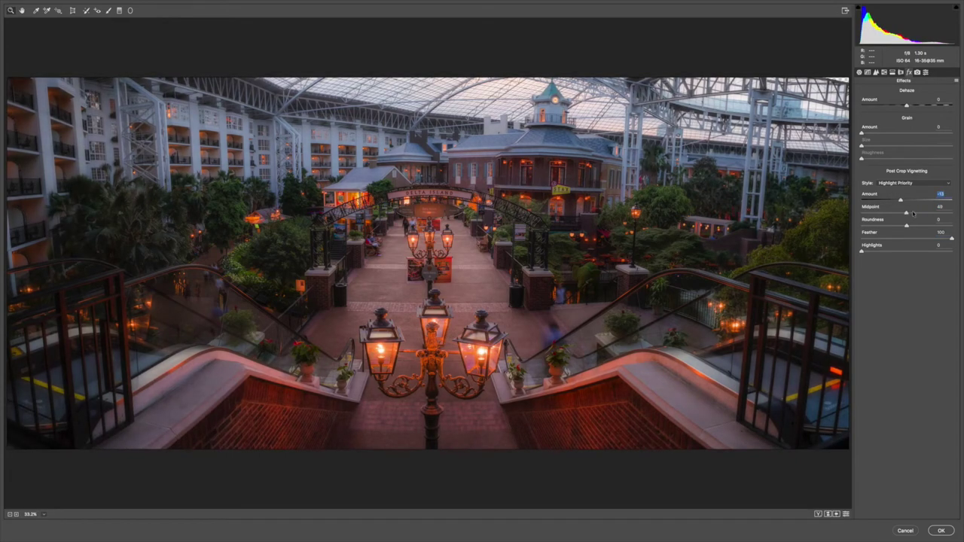
{"action": "left_click", "coordinate": [908, 213]}
Inspect the hotel balconies up close, review the basic settings and apply the Camera Raw adjustments to the layer.
{"action": "left_click_drag", "start_coordinate": [176, 160], "coordinate": [242, 161]}
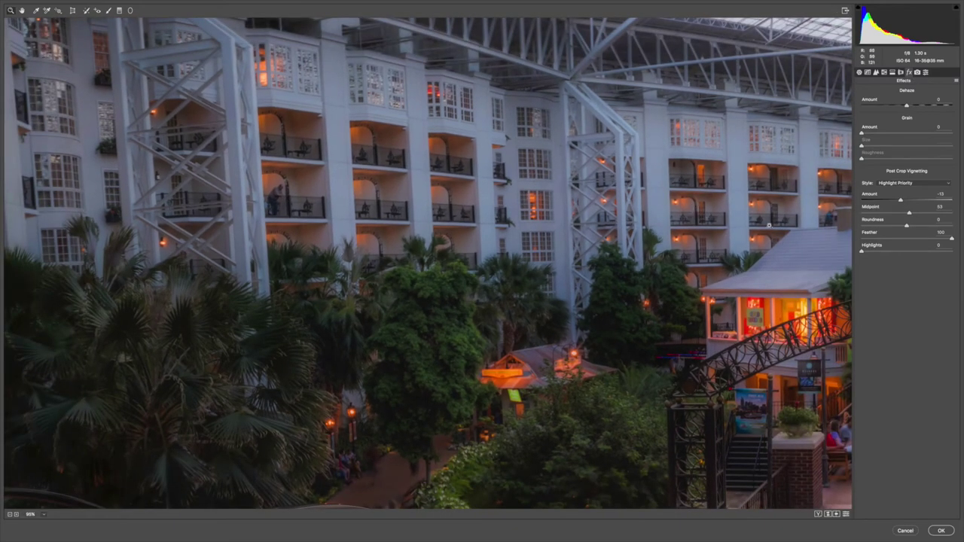
{"action": "key", "text": "super+0"}
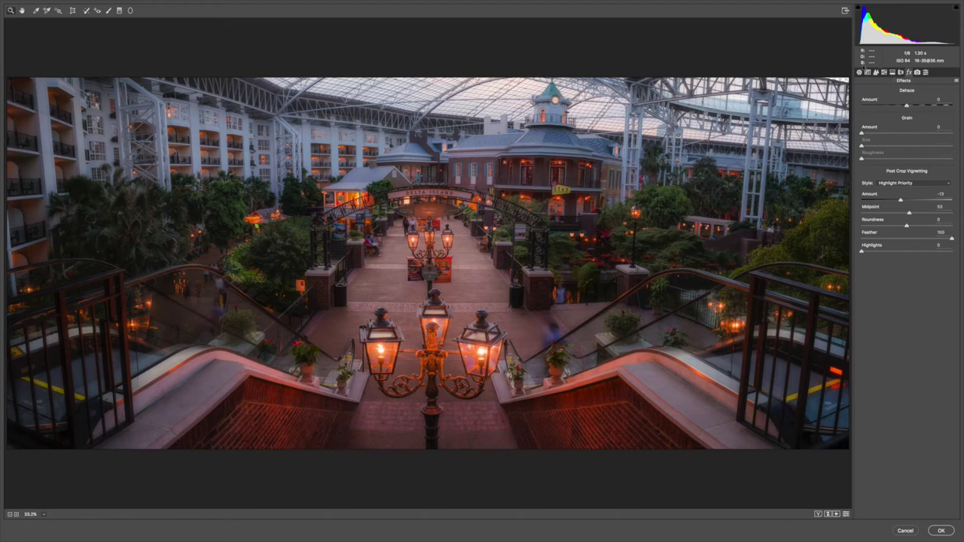
{"action": "left_click", "coordinate": [859, 72]}
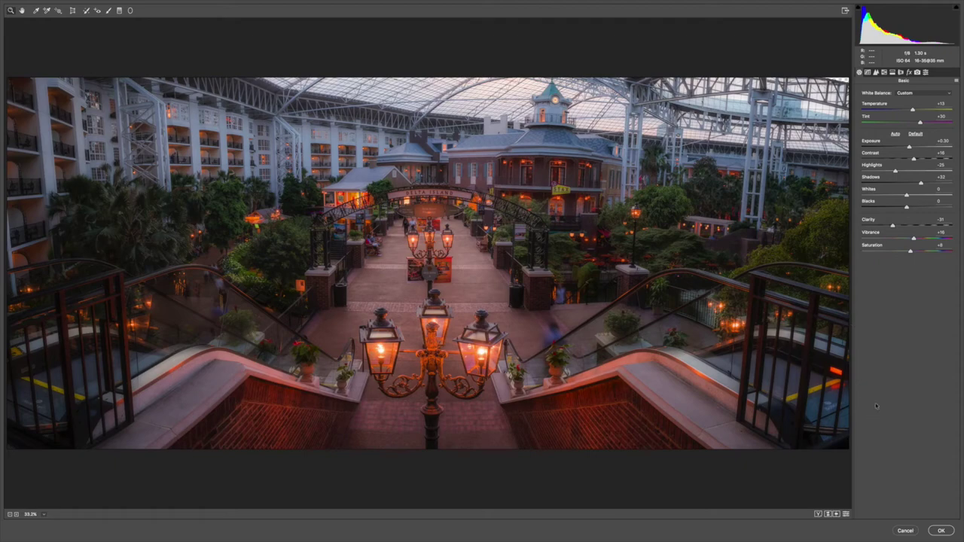
{"action": "left_click", "coordinate": [939, 531]}
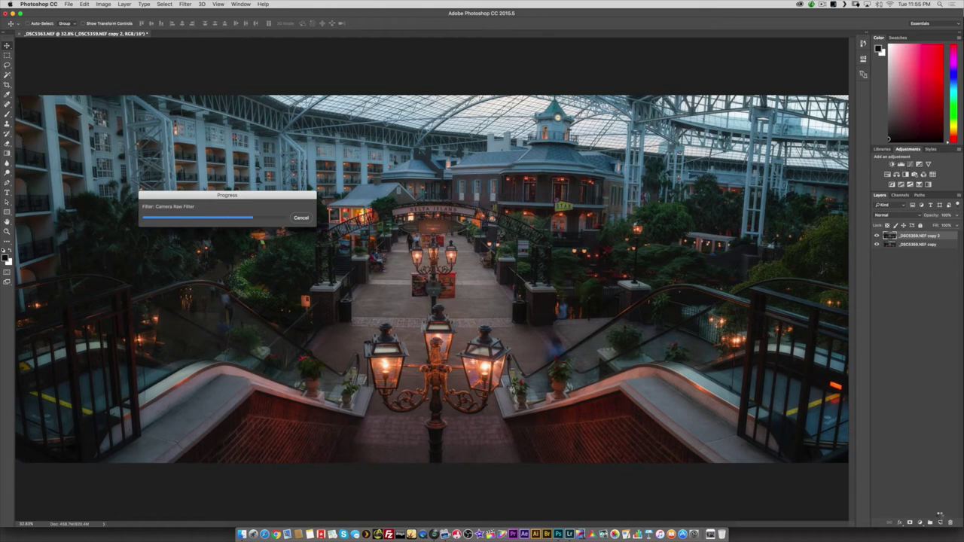
Compare the panorama before and after the Camera Raw edit by repeatedly hiding and showing the adjusted layer.
{"action": "left_click", "coordinate": [876, 236]}
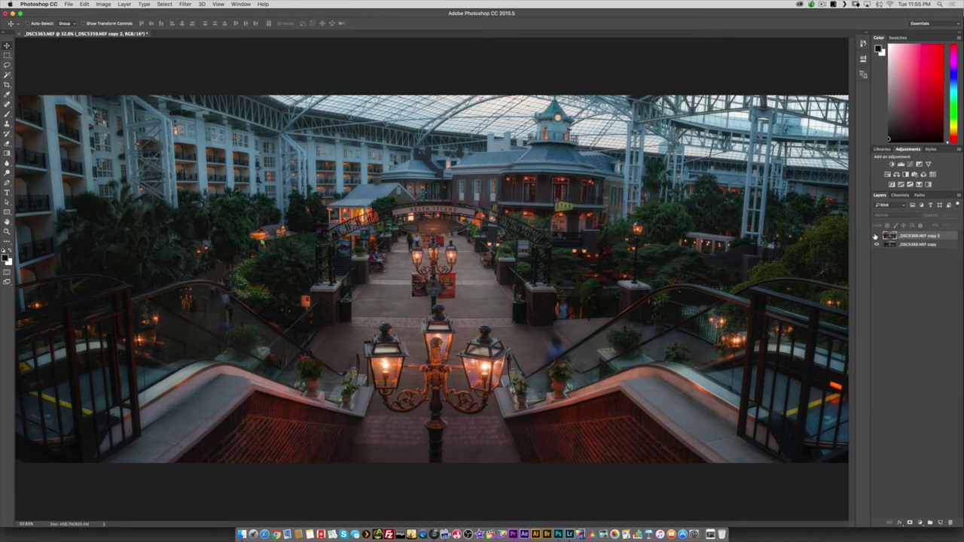
{"action": "left_click", "coordinate": [876, 236]}
{"action": "left_click", "coordinate": [876, 235]}
{"action": "left_click", "coordinate": [876, 235]}
{"action": "left_click", "coordinate": [876, 235]}
{"action": "left_click", "coordinate": [876, 235]}
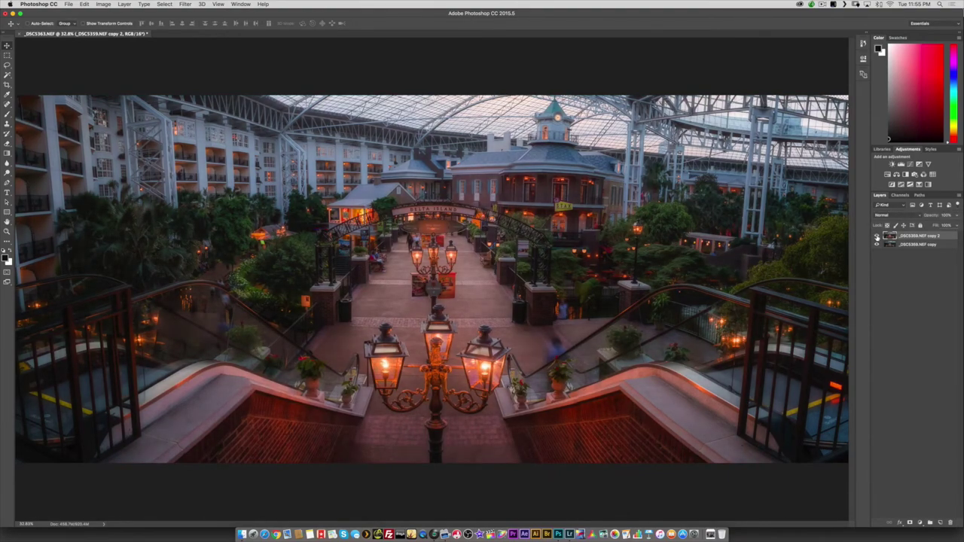
{"action": "left_click", "coordinate": [876, 236]}
{"action": "left_click", "coordinate": [876, 237]}
{"action": "left_click", "coordinate": [876, 236]}
{"action": "left_click", "coordinate": [875, 235]}
{"action": "left_click", "coordinate": [876, 236]}
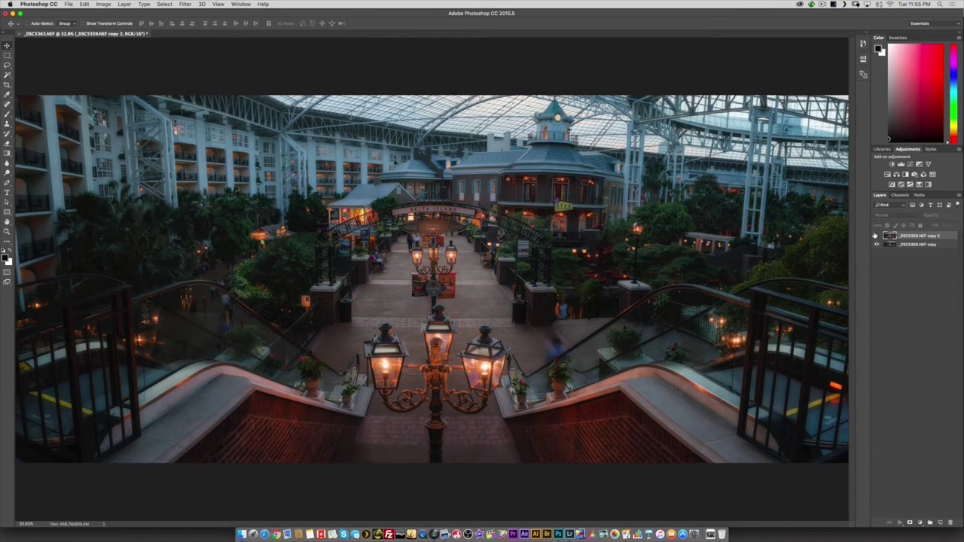
Show the Camera Raw adjusted layer again and merge it with the panorama layer beneath it.
{"action": "left_click", "coordinate": [876, 236]}
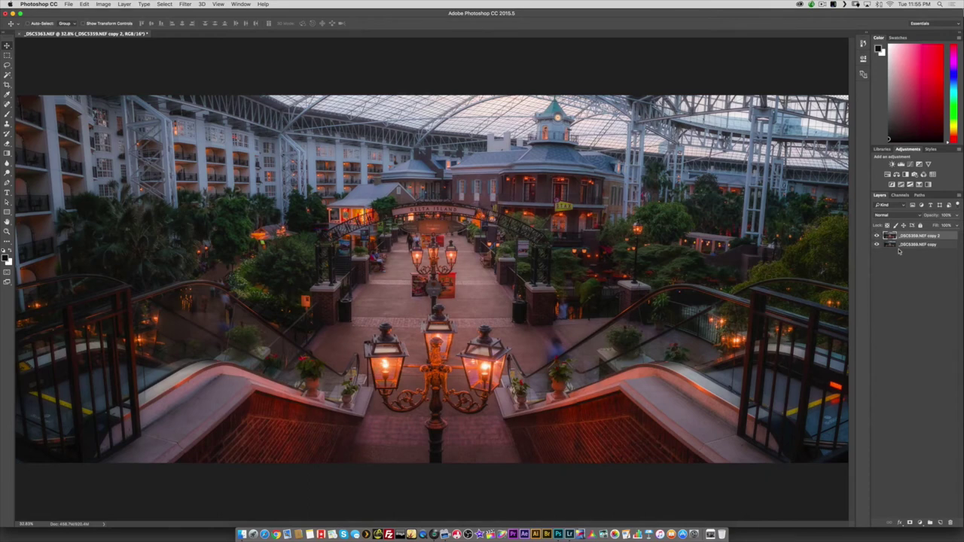
{"action": "key", "text": "super+e"}
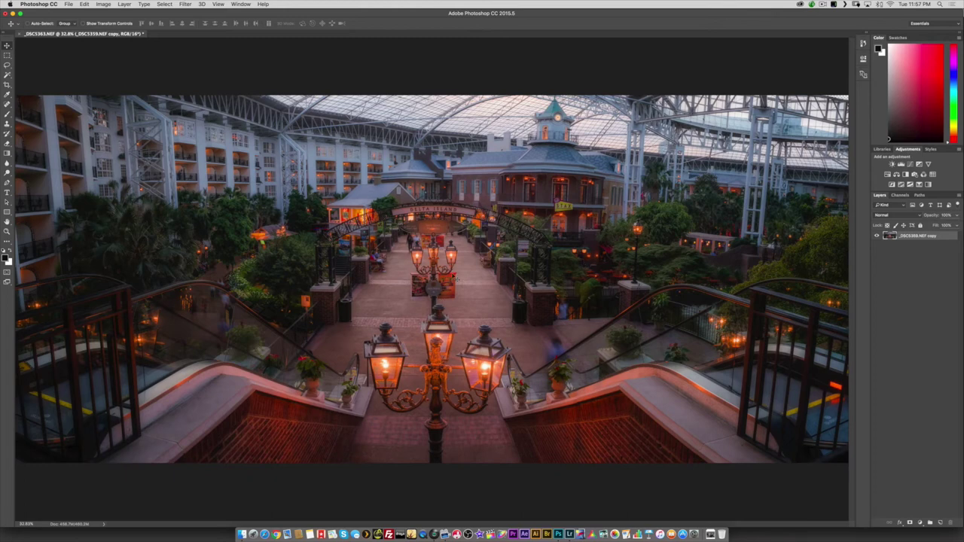
Duplicate the merged panorama layer and start a High Pass filter on the copy with a 2.0-pixel radius.
{"action": "key", "text": "super+j"}
{"action": "left_click", "coordinate": [185, 4]}
{"action": "mouse_move", "coordinate": [222, 160]}
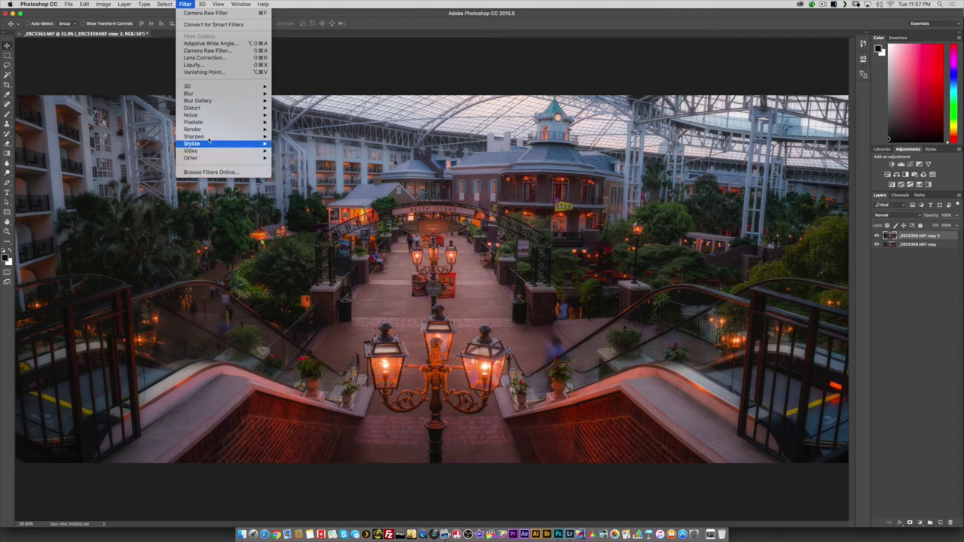
{"action": "mouse_move", "coordinate": [208, 137]}
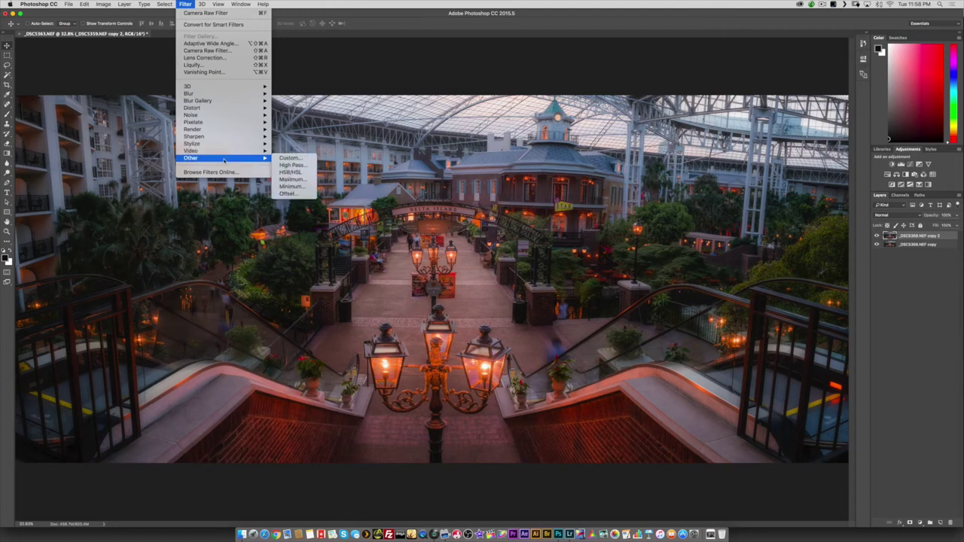
{"action": "left_click", "coordinate": [293, 165]}
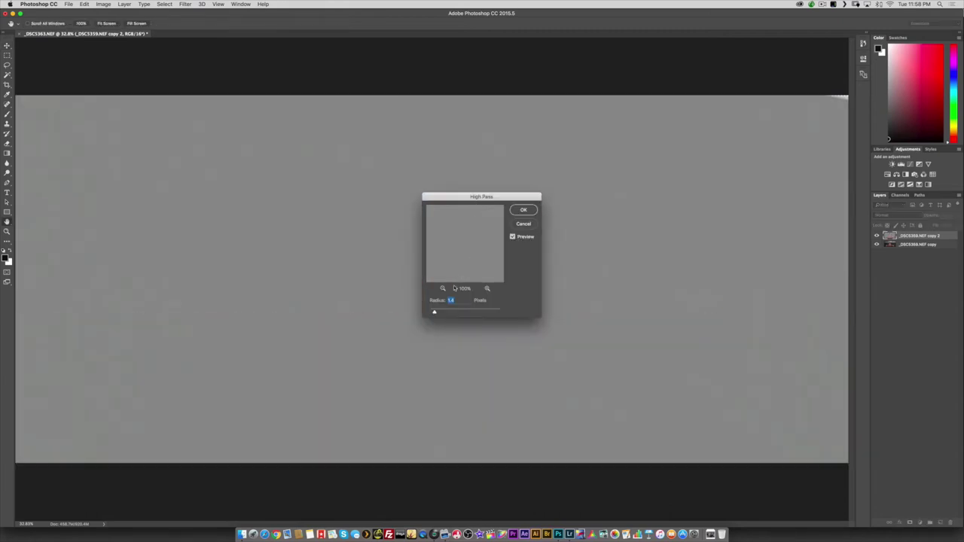
{"action": "left_click_drag", "start_coordinate": [457, 200], "coordinate": [609, 196]}
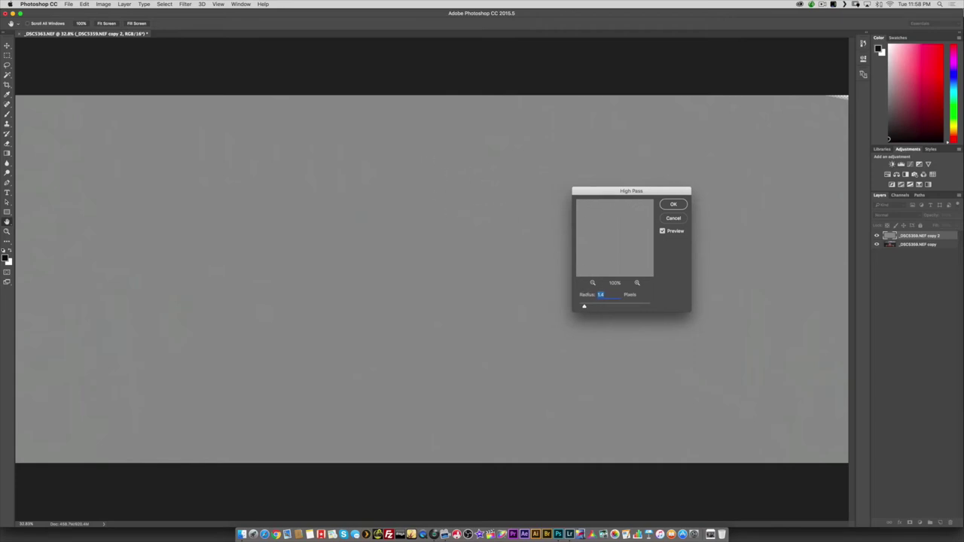
{"action": "type", "text": "2.0"}
Try a High Pass radius of 13.4 pixels on the enlarged preview, and apply the filter with a 2.0-pixel radius.
{"action": "left_click", "coordinate": [329, 130], "text": "super"}
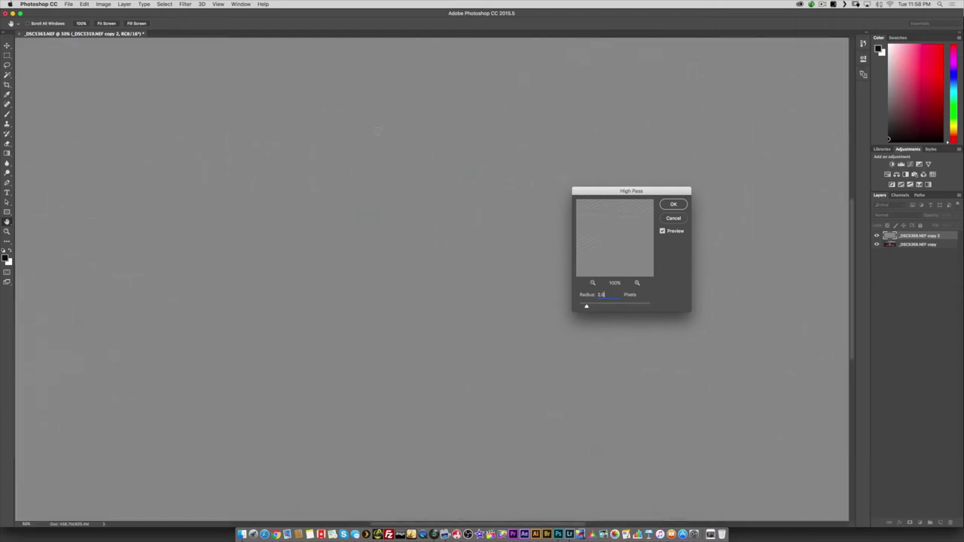
{"action": "left_click", "coordinate": [400, 134], "text": "super"}
{"action": "left_click_drag", "start_coordinate": [392, 108], "coordinate": [367, 208]}
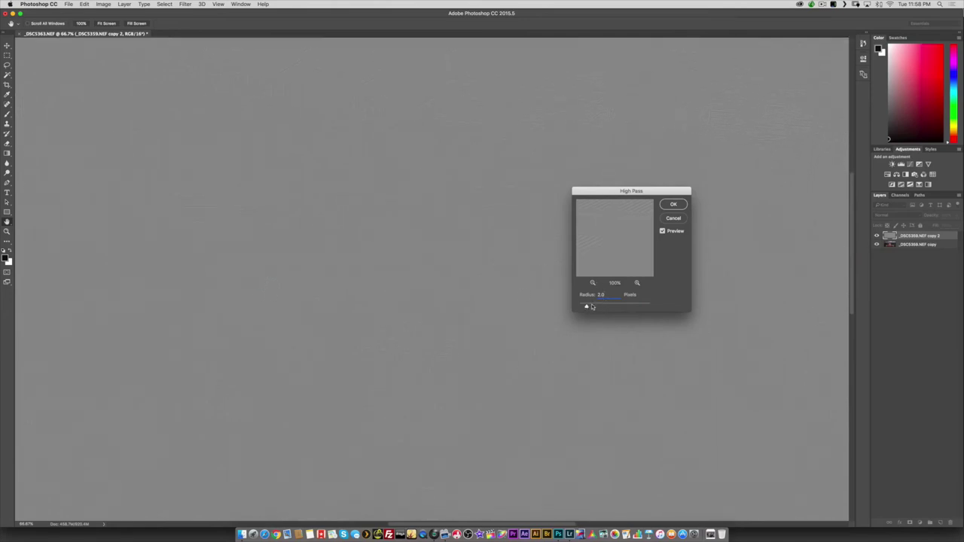
{"action": "left_click_drag", "start_coordinate": [588, 305], "coordinate": [607, 307]}
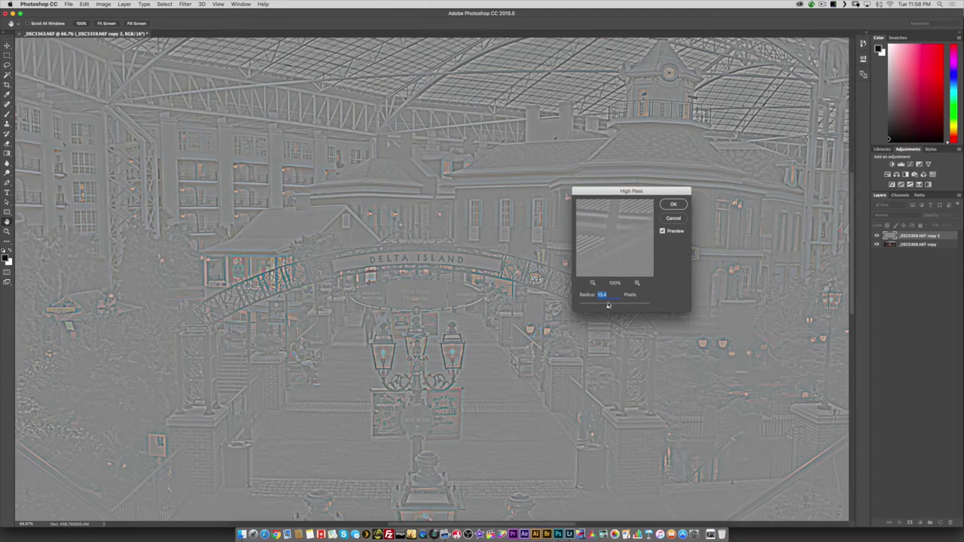
{"action": "left_click_drag", "start_coordinate": [607, 307], "coordinate": [586, 307]}
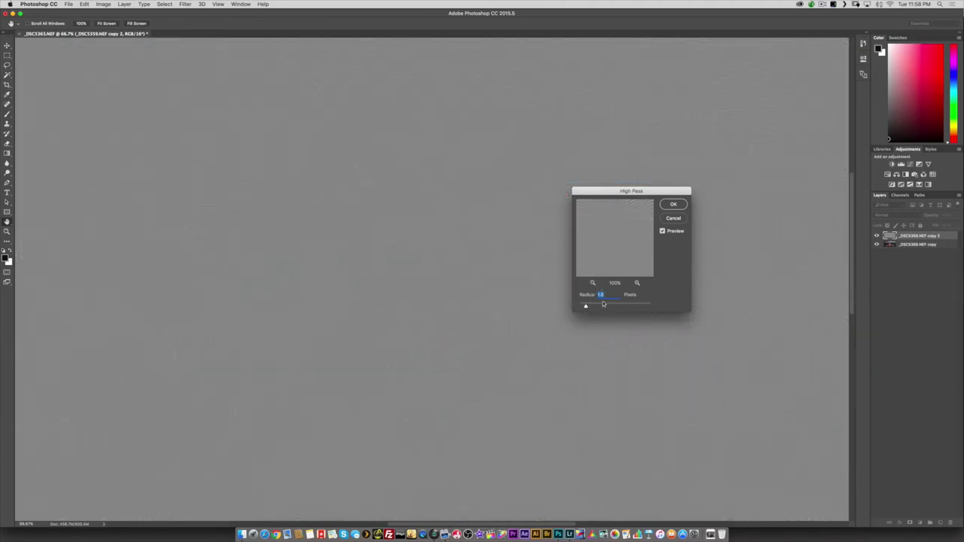
{"action": "type", "text": "2.0"}
{"action": "left_click", "coordinate": [674, 205]}
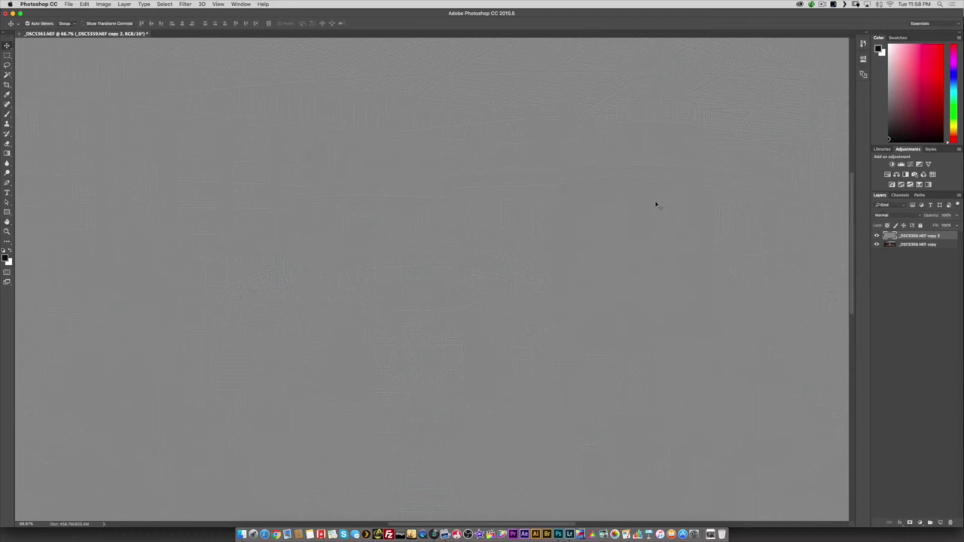
Set the blend mode of the High Pass layer to Overlay.
{"action": "key", "text": "super+0"}
{"action": "key", "text": "v"}
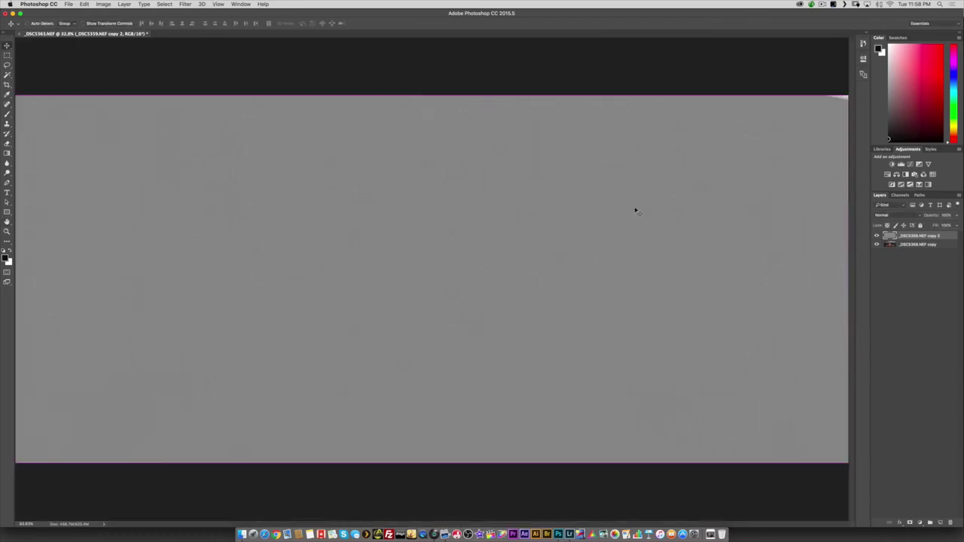
{"action": "left_click", "coordinate": [896, 216]}
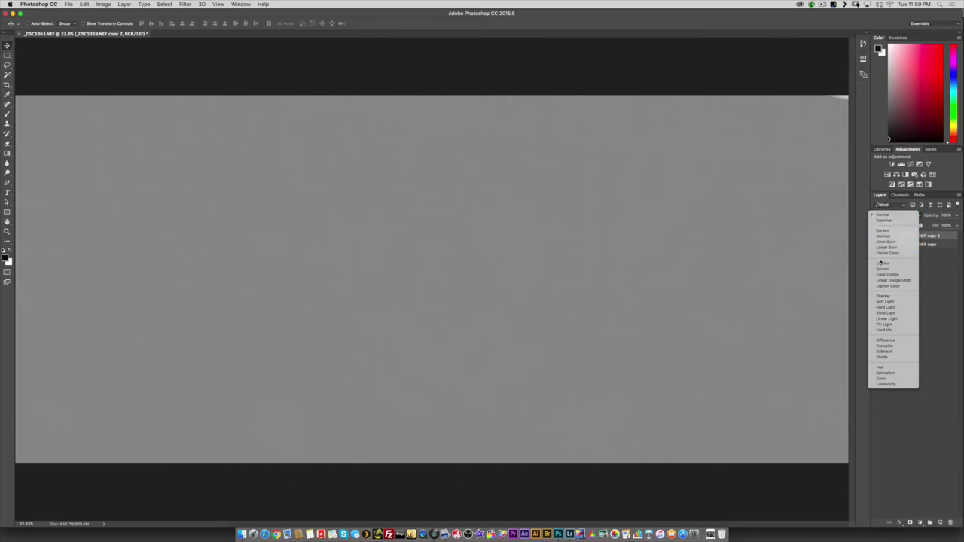
{"action": "left_click", "coordinate": [886, 297]}
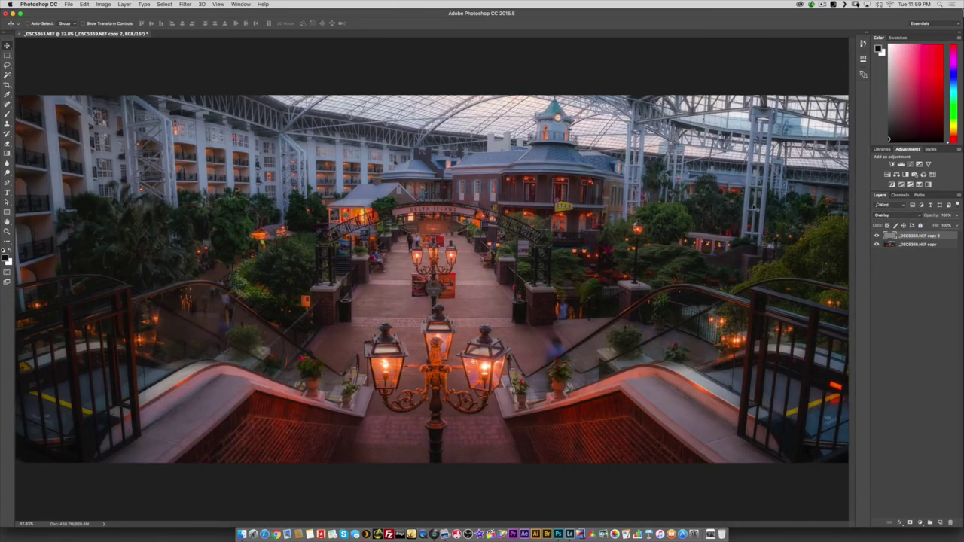
Compare the lamps and buildings at 100% with and without the High Pass sharpening by repeatedly hiding and showing its layer.
{"action": "key", "text": "super+equal"}
{"action": "key", "text": "super+equal"}
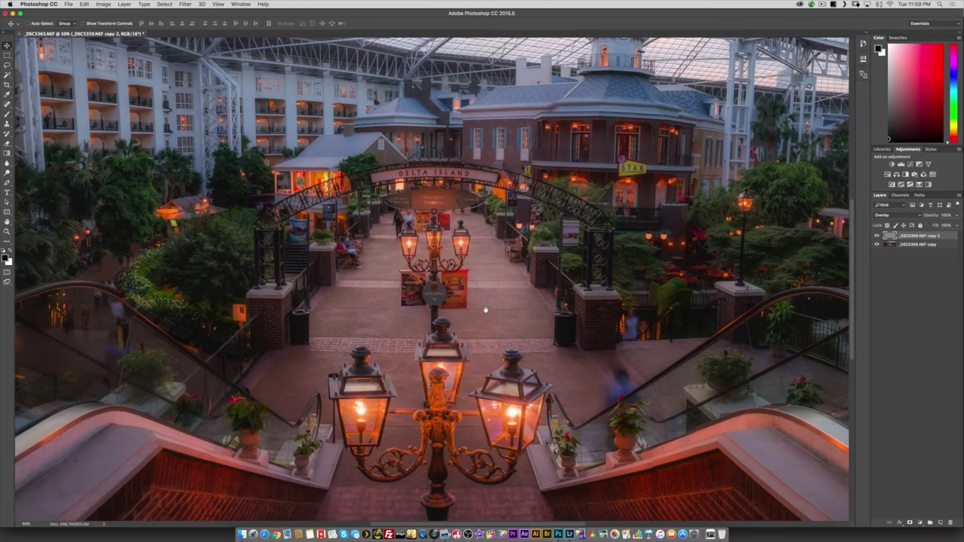
{"action": "key", "text": "super+equal"}
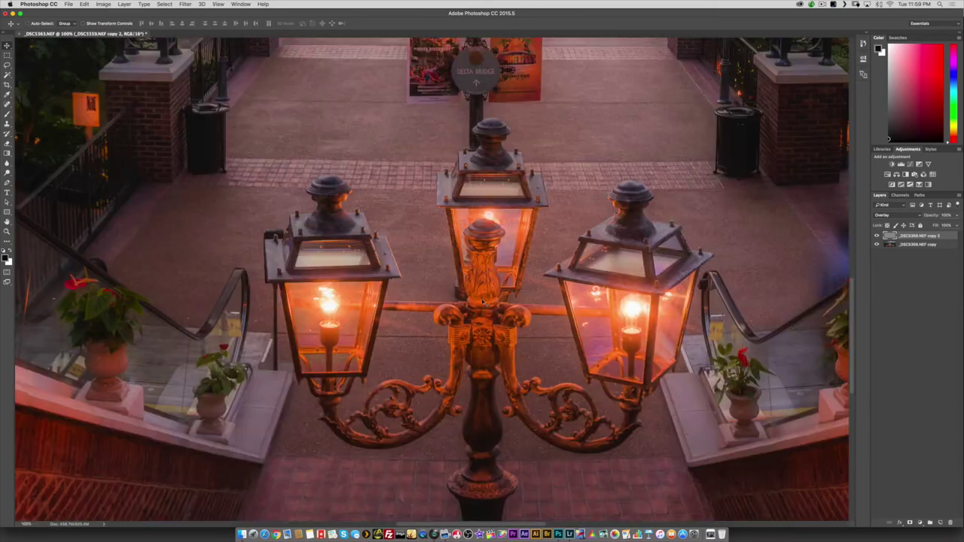
{"action": "scroll", "coordinate": [707, 219], "scroll_direction": "down", "scroll_amount": 2}
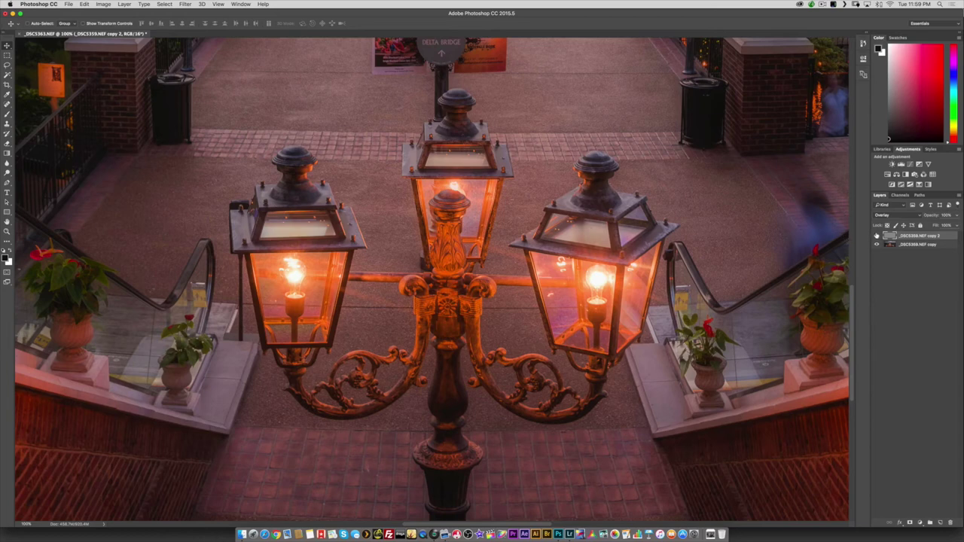
{"action": "left_click", "coordinate": [876, 235]}
{"action": "left_click", "coordinate": [876, 236]}
{"action": "left_click", "coordinate": [876, 236]}
{"action": "left_click", "coordinate": [876, 236]}
{"action": "left_click", "coordinate": [876, 236]}
{"action": "left_click", "coordinate": [876, 236]}
{"action": "left_click", "coordinate": [876, 235]}
{"action": "left_click", "coordinate": [876, 236]}
{"action": "left_click", "coordinate": [876, 236]}
{"action": "left_click", "coordinate": [876, 235]}
{"action": "left_click", "coordinate": [876, 236]}
{"action": "left_click", "coordinate": [876, 235]}
{"action": "left_click", "coordinate": [876, 236]}
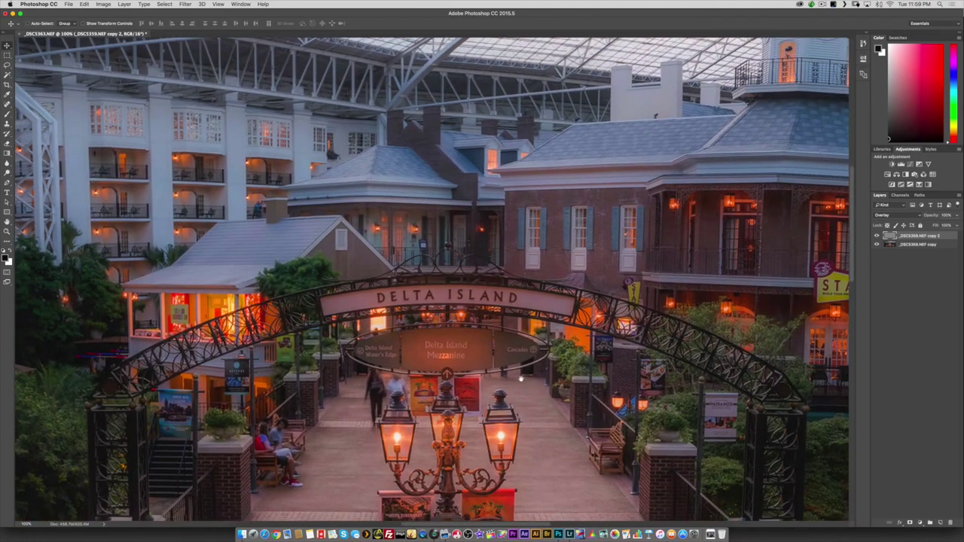
{"action": "key", "text": "super+0"}
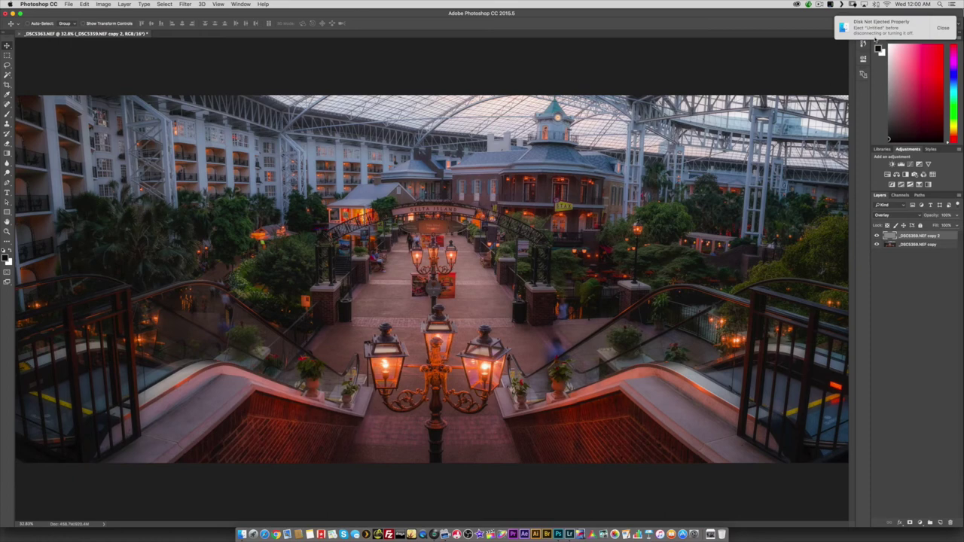
Dismiss the disk notification and delete the High Pass layer.
{"action": "left_click", "coordinate": [944, 28]}
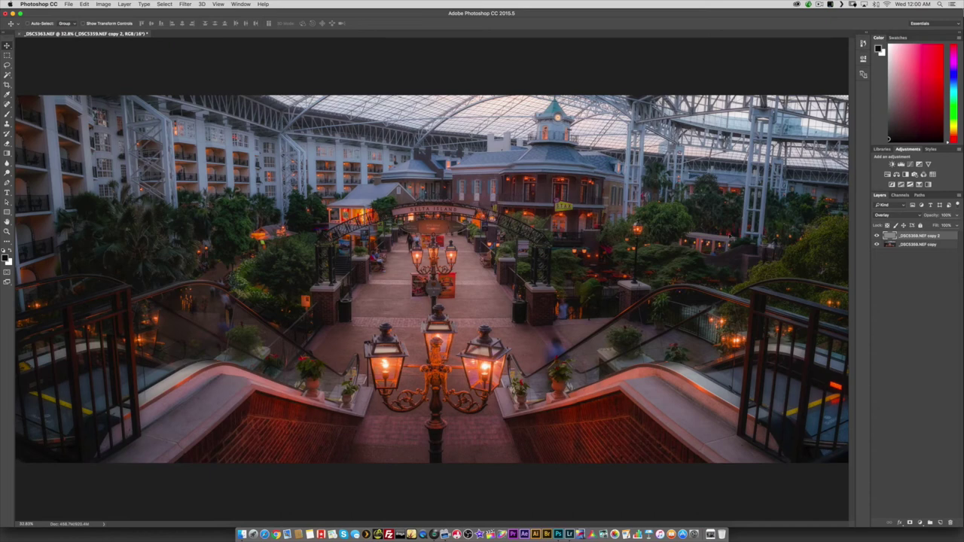
{"action": "key", "text": "Delete"}
Duplicate the panorama layer and start a Warp transform on the copy.
{"action": "key", "text": "super+j"}
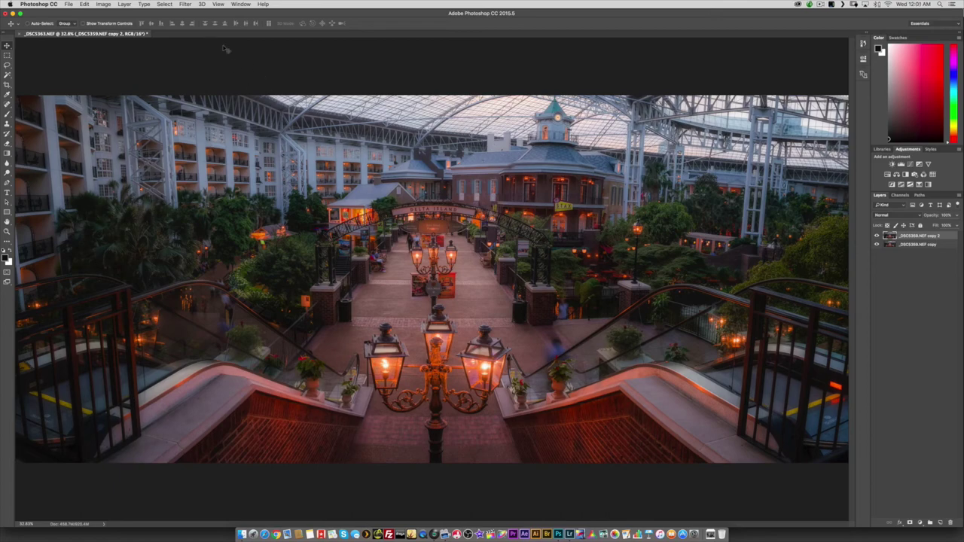
{"action": "left_click", "coordinate": [84, 3]}
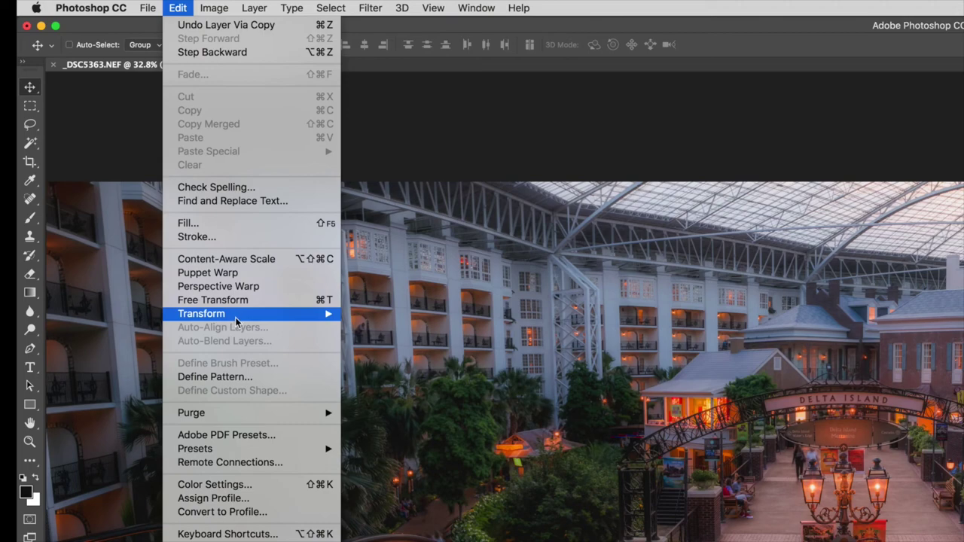
{"action": "mouse_move", "coordinate": [132, 165]}
{"action": "left_click", "coordinate": [400, 405]}
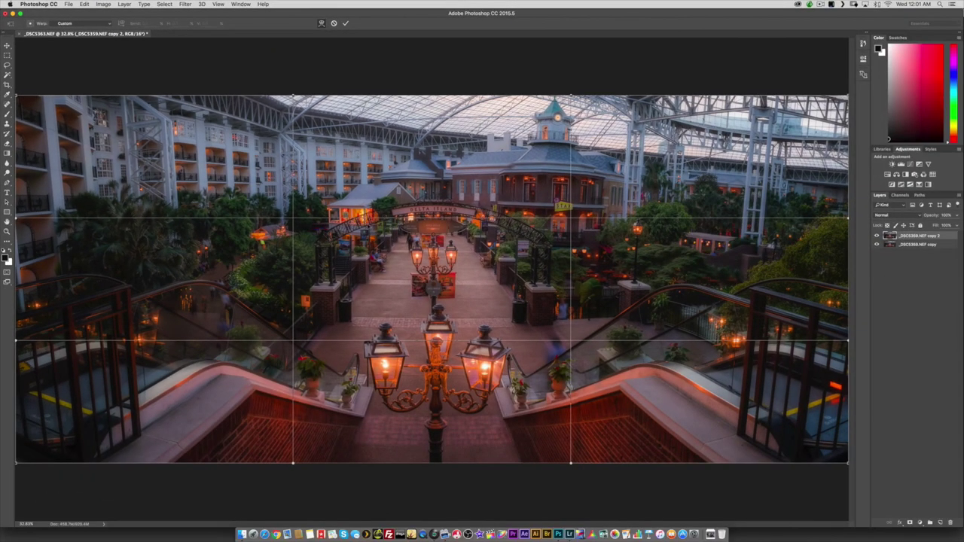
{"action": "key", "text": "super+minus"}
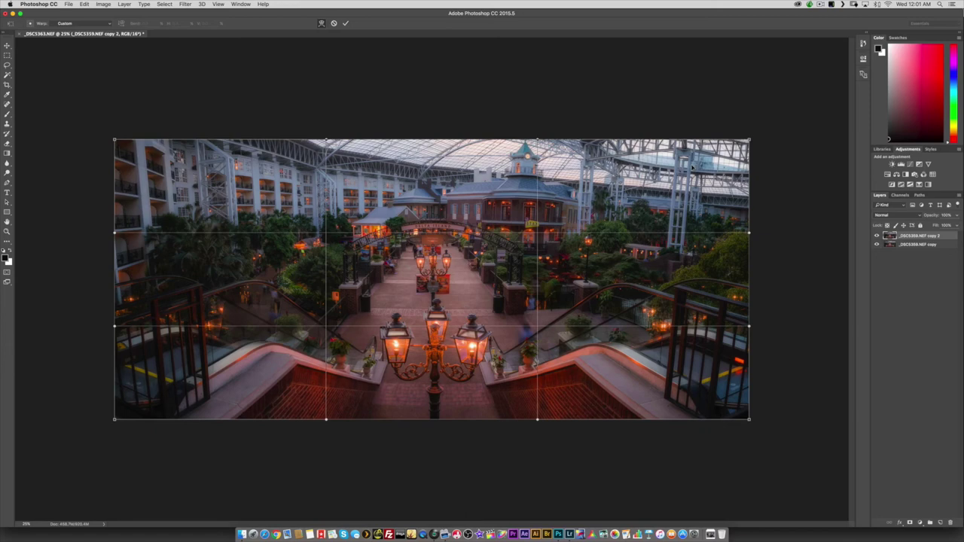
{"action": "key", "text": "super+0"}
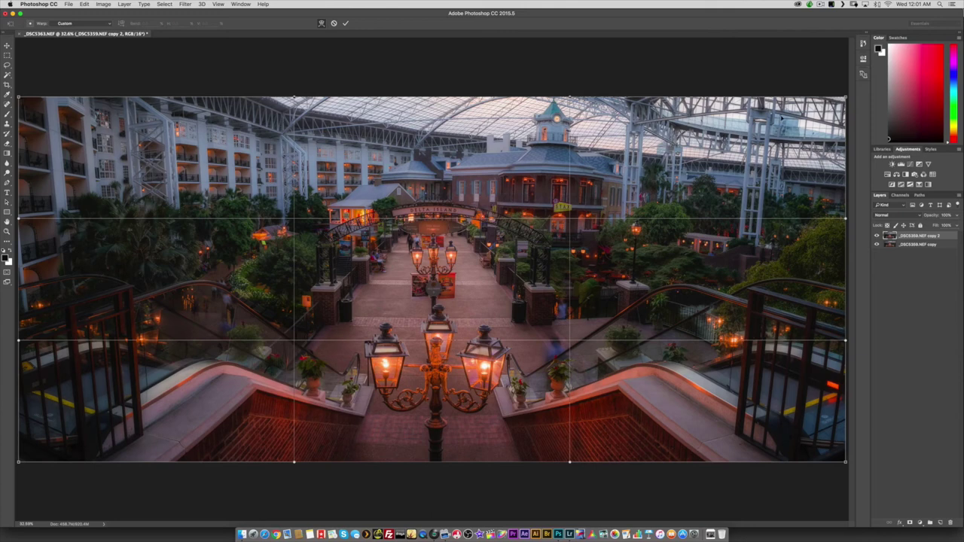
Warp the image's upper-right corner up and inward, and bend the right edge inward to straighten the steel columns.
{"action": "left_click_drag", "start_coordinate": [783, 117], "coordinate": [776, 113]}
{"action": "left_click_drag", "start_coordinate": [834, 94], "coordinate": [823, 88]}
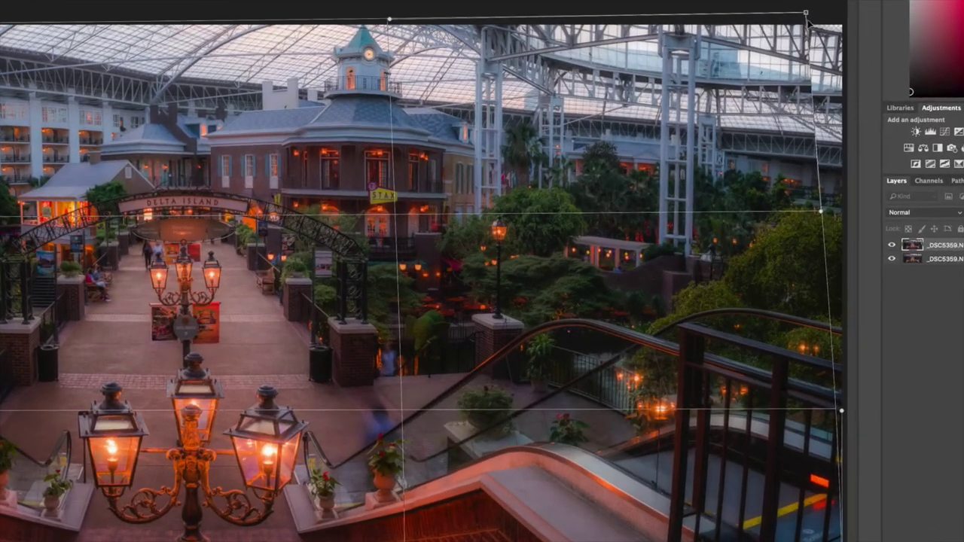
{"action": "left_click_drag", "start_coordinate": [802, 13], "coordinate": [790, 6]}
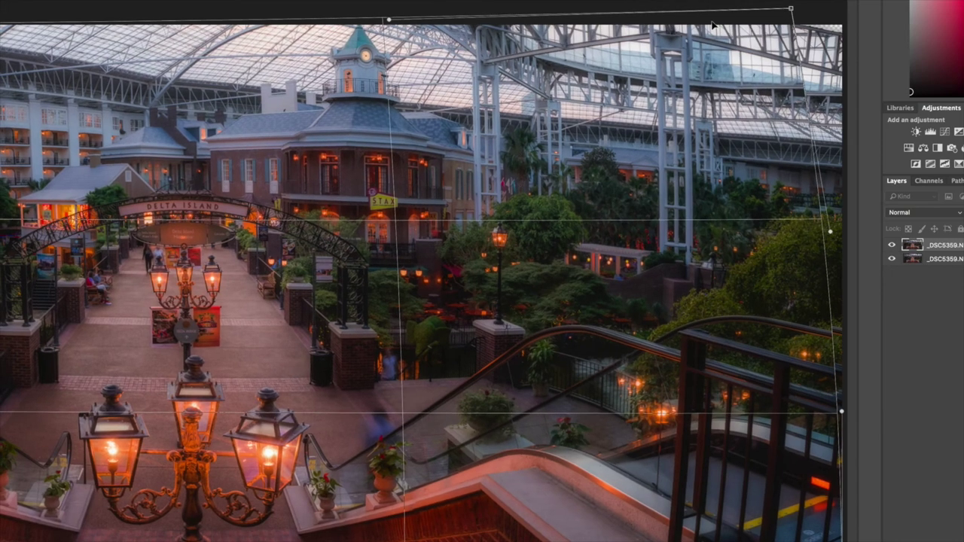
{"action": "left_click_drag", "start_coordinate": [711, 27], "coordinate": [704, 25]}
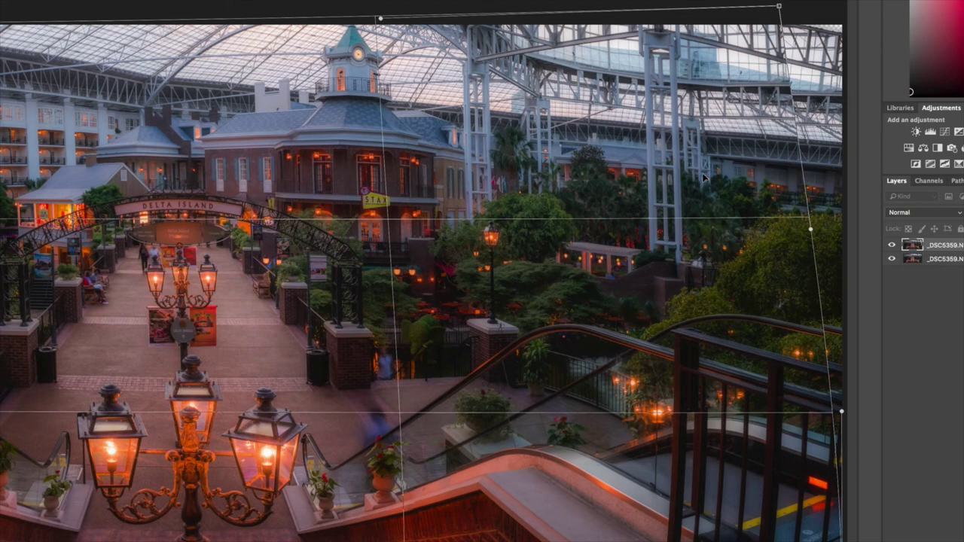
{"action": "left_click_drag", "start_coordinate": [668, 47], "coordinate": [681, 30]}
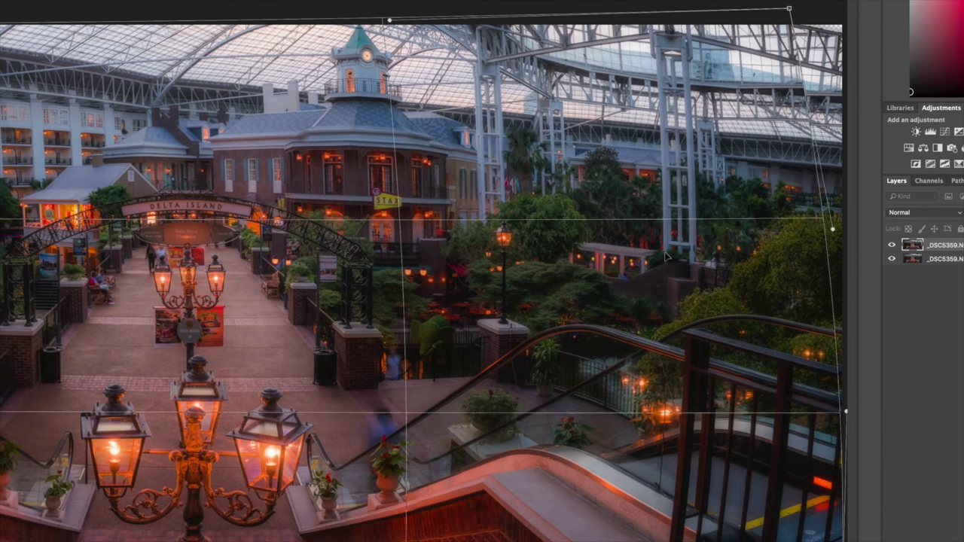
{"action": "left_click_drag", "start_coordinate": [666, 256], "coordinate": [663, 254]}
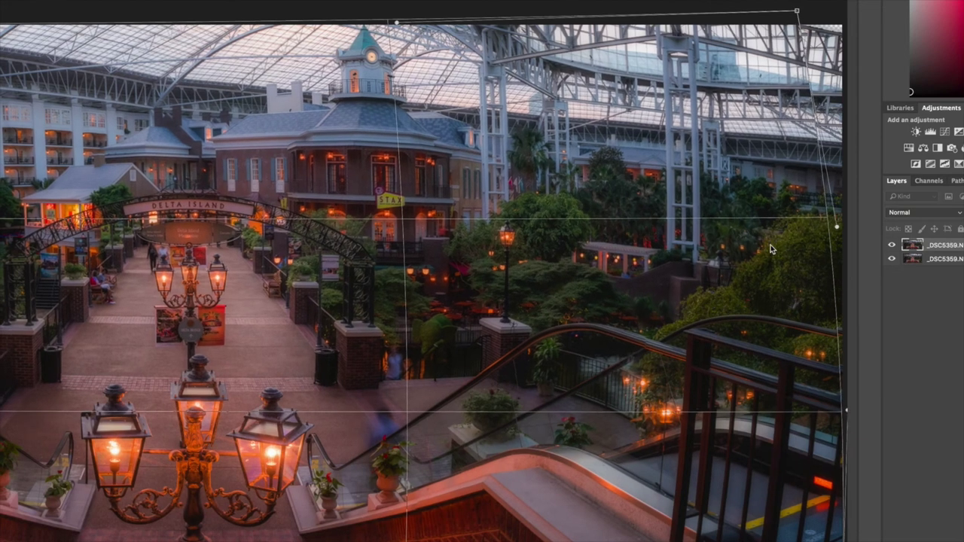
{"action": "left_click_drag", "start_coordinate": [839, 227], "coordinate": [818, 225]}
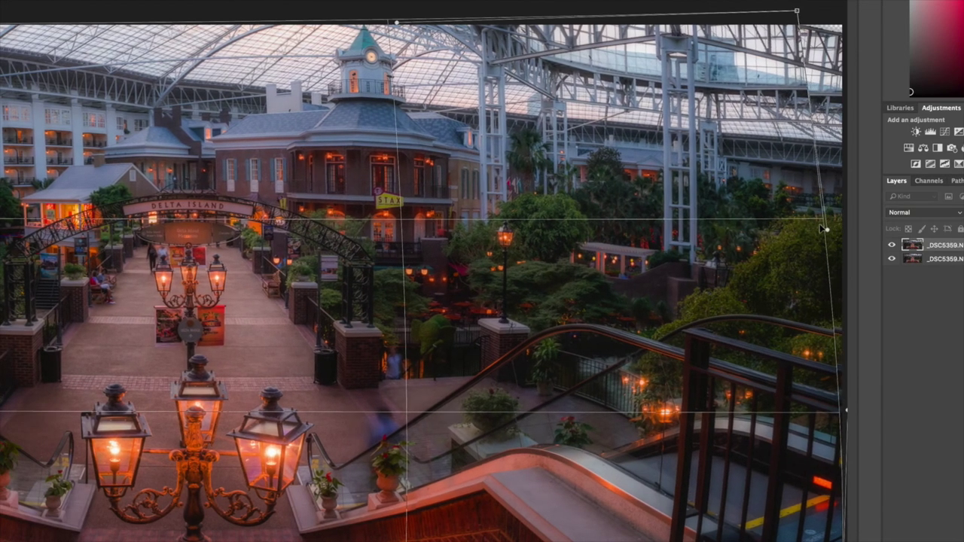
{"action": "left_click_drag", "start_coordinate": [812, 223], "coordinate": [808, 226]}
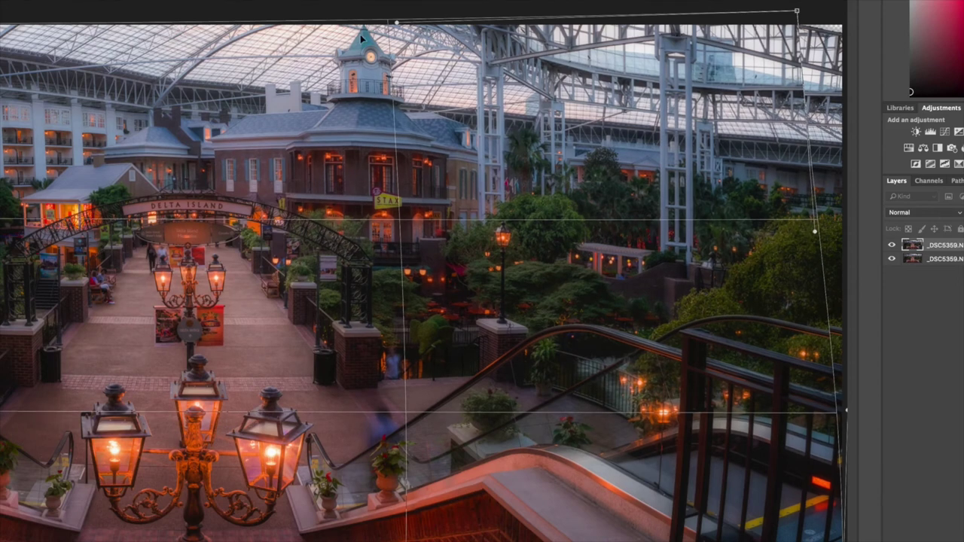
Warp the leaning clock tower and nearby roof slightly toward the right to straighten them, and apply the warp.
{"action": "left_click_drag", "start_coordinate": [277, 182], "coordinate": [329, 158]}
{"action": "left_click_drag", "start_coordinate": [368, 32], "coordinate": [395, 28]}
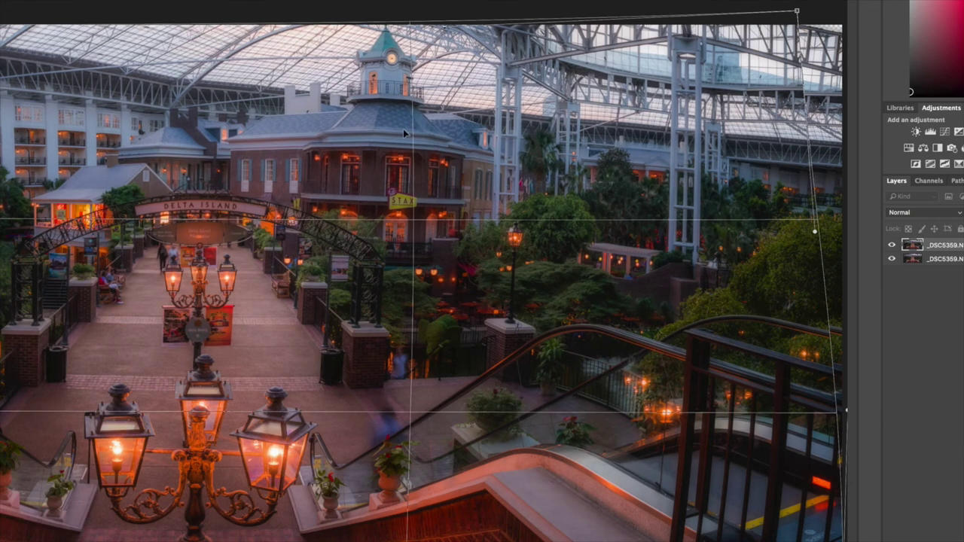
{"action": "key", "text": "ctrl+z"}
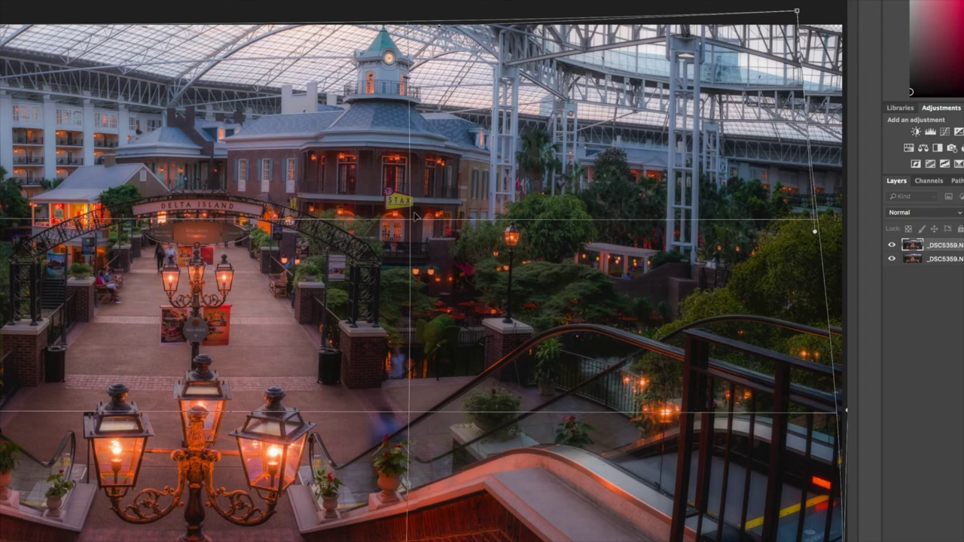
{"action": "key", "text": "ctrl+z"}
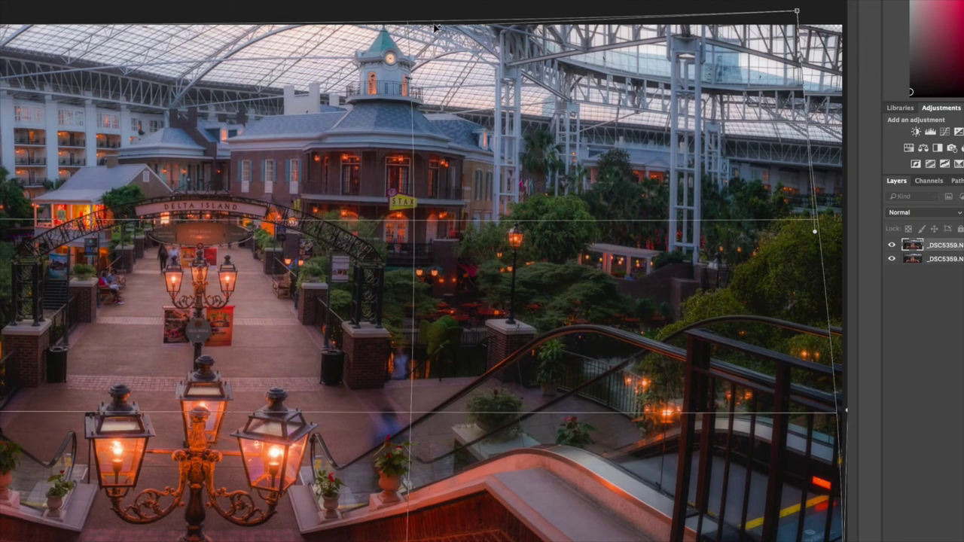
{"action": "left_click_drag", "start_coordinate": [433, 27], "coordinate": [438, 28]}
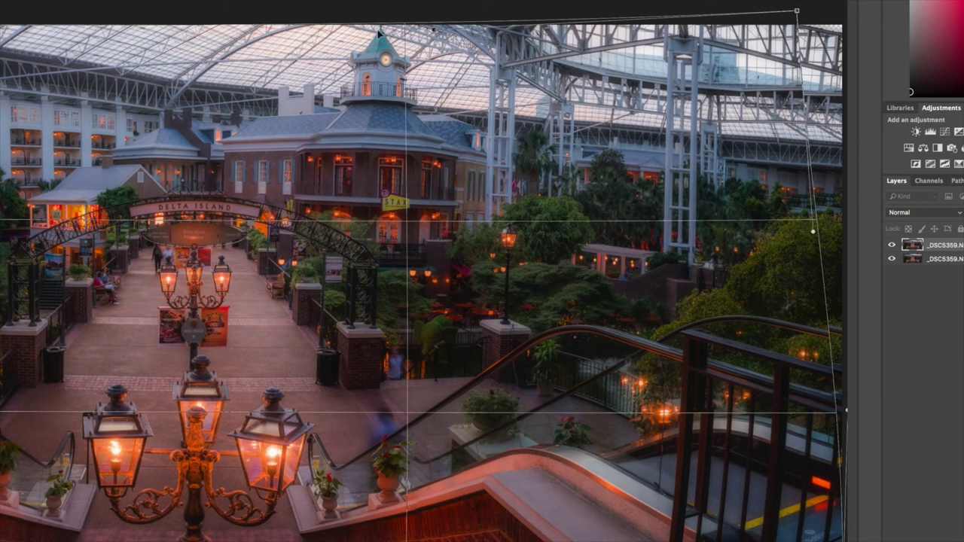
{"action": "left_click_drag", "start_coordinate": [377, 27], "coordinate": [370, 27]}
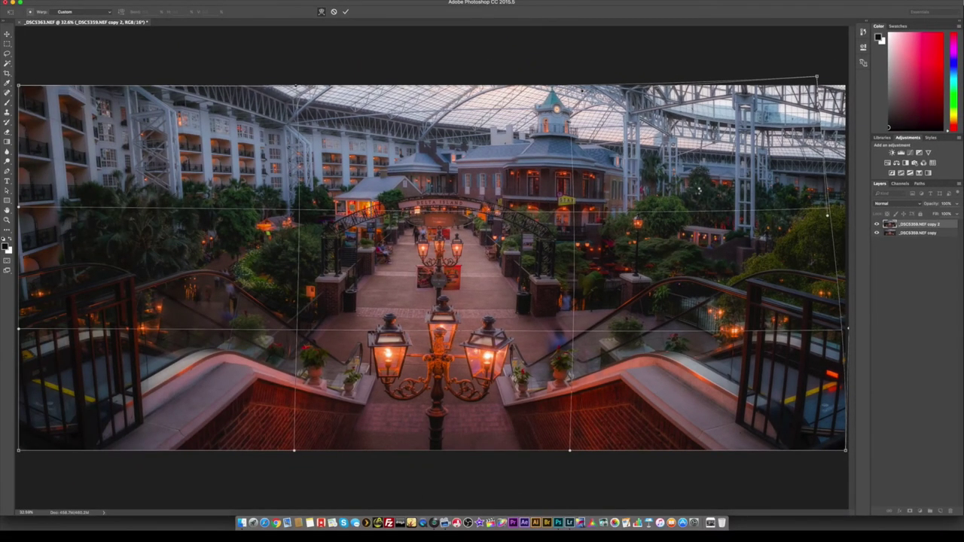
{"action": "key", "text": "Return"}
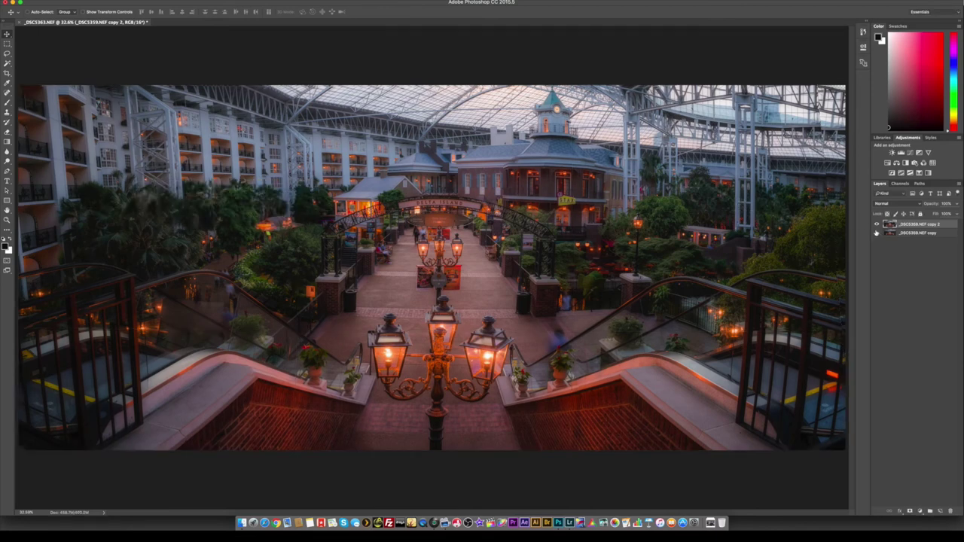
Hide the unwarped layer beneath and crop away the transparent wedge along the image's right side and a thin strip along its upper edge.
{"action": "left_click", "coordinate": [876, 233]}
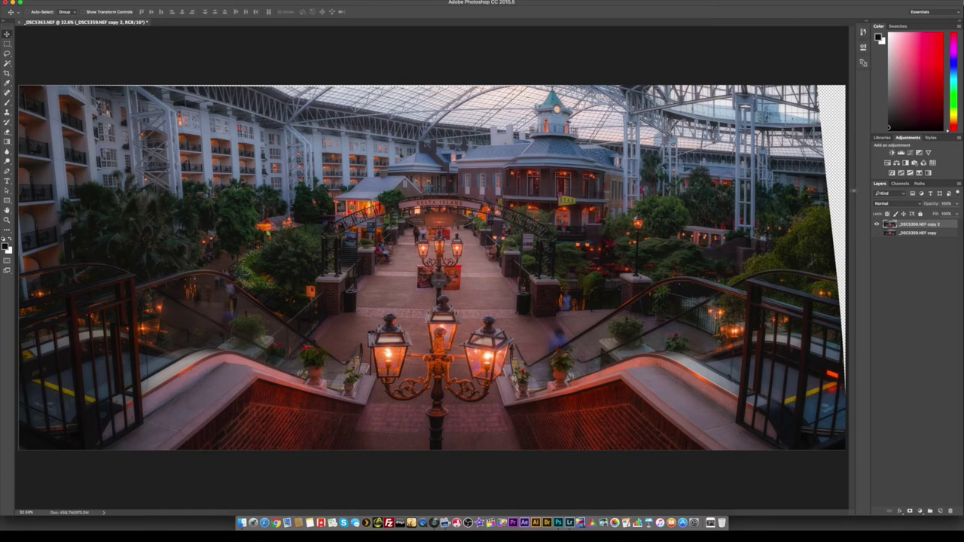
{"action": "key", "text": "super+minus"}
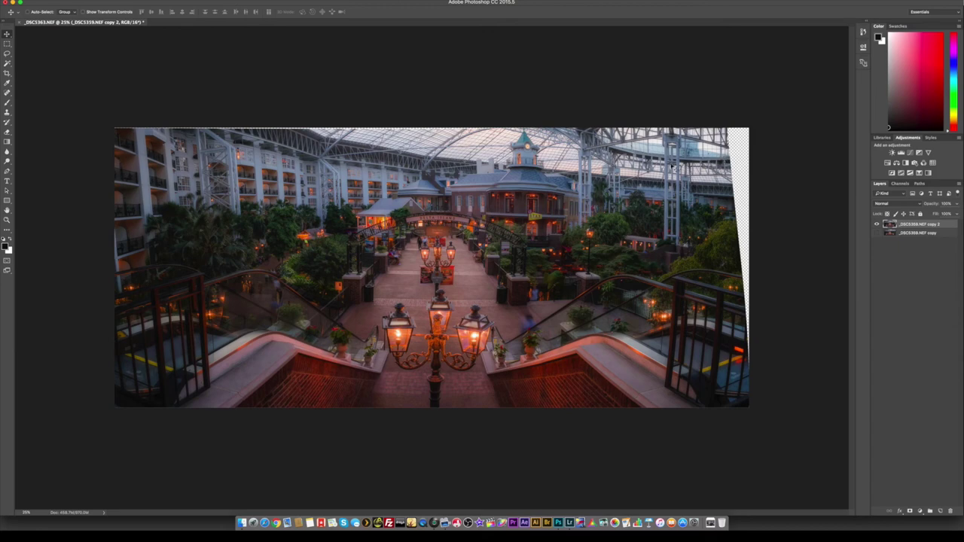
{"action": "key", "text": "c"}
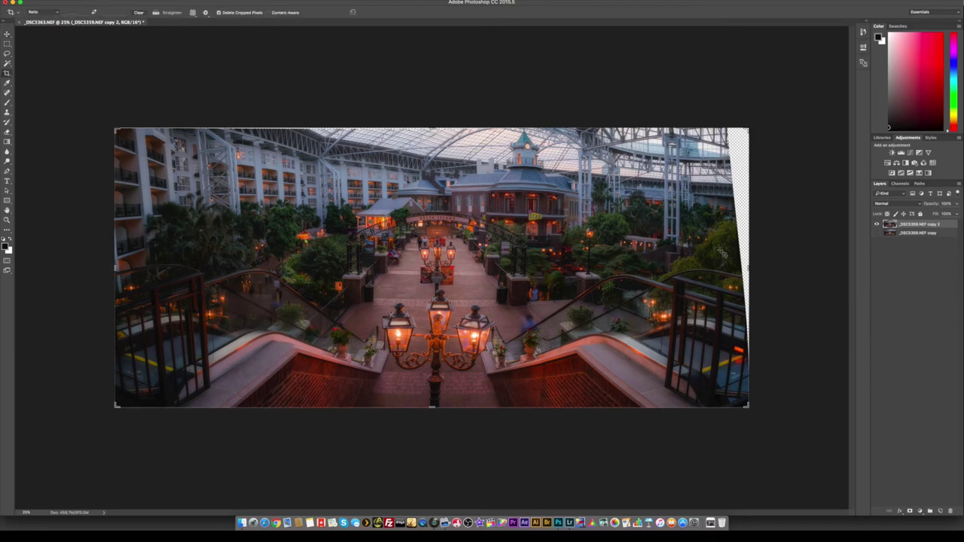
{"action": "left_click_drag", "start_coordinate": [746, 265], "coordinate": [753, 260]}
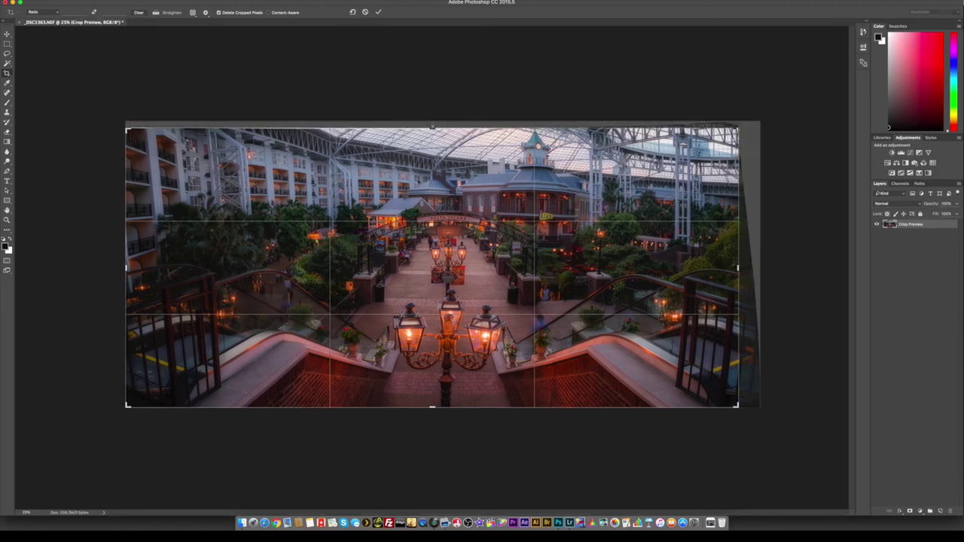
{"action": "left_click_drag", "start_coordinate": [431, 125], "coordinate": [432, 129]}
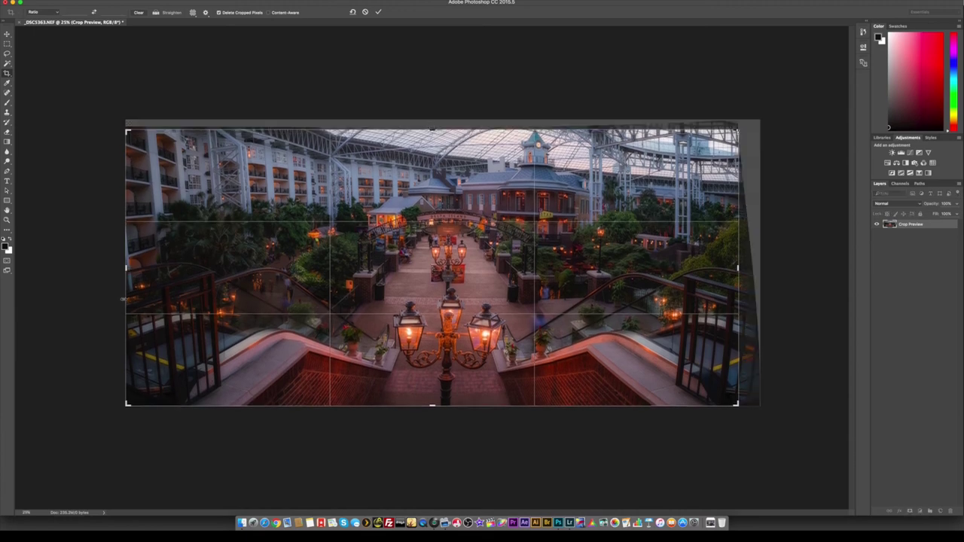
{"action": "left_click_drag", "start_coordinate": [123, 298], "coordinate": [124, 299]}
{"action": "key", "text": "Return"}
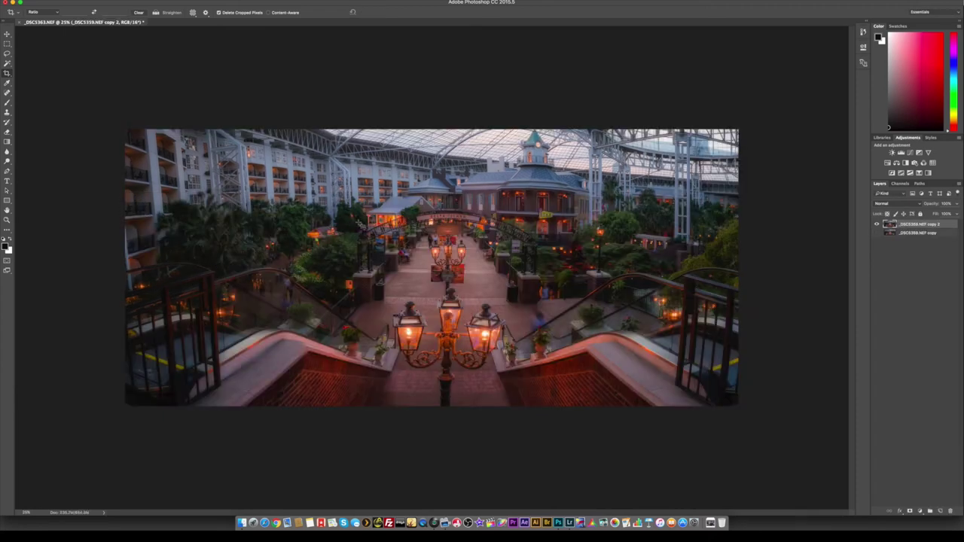
Crop a narrow strip off the panorama's left side, trimming part of the balconies and railing.
{"action": "left_click", "coordinate": [139, 273]}
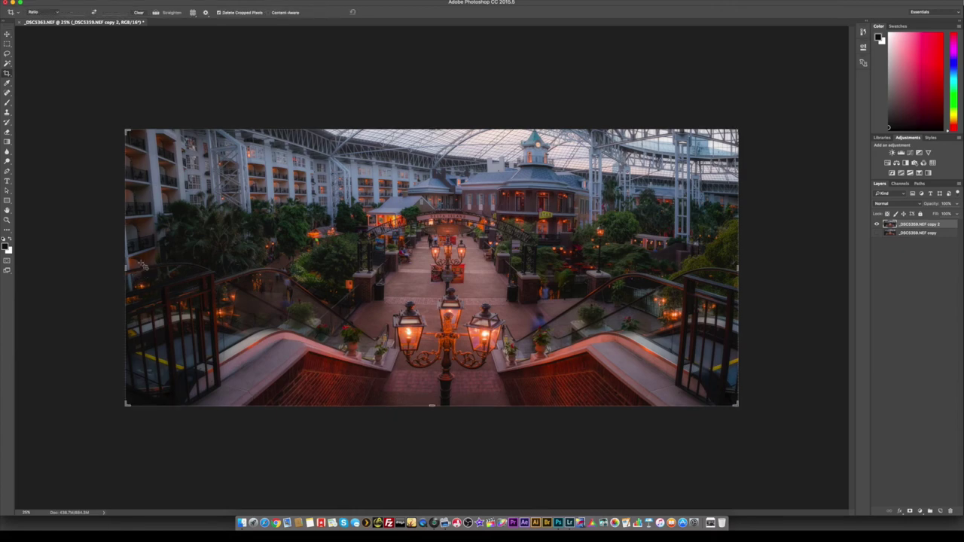
{"action": "left_click_drag", "start_coordinate": [122, 267], "coordinate": [141, 264]}
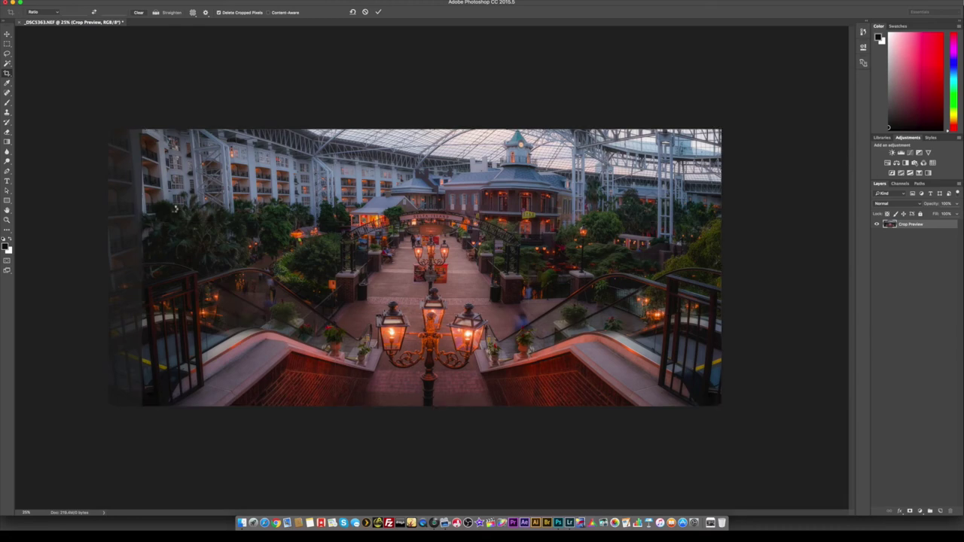
{"action": "key", "text": "Return"}
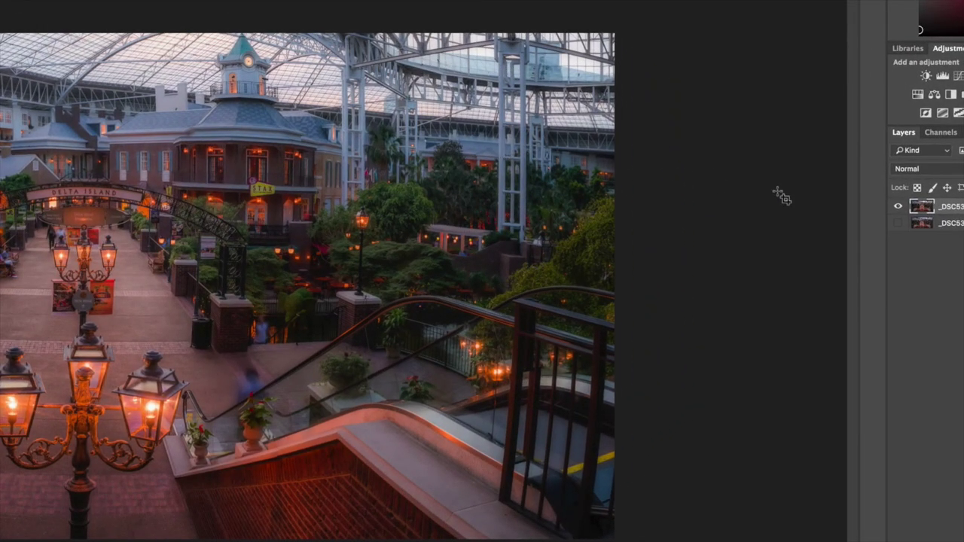
Compare the columns and clock tower before and after the warp by showing the original layer and repeatedly toggling the warped layer.
{"action": "left_click", "coordinate": [899, 223]}
{"action": "left_click", "coordinate": [896, 206]}
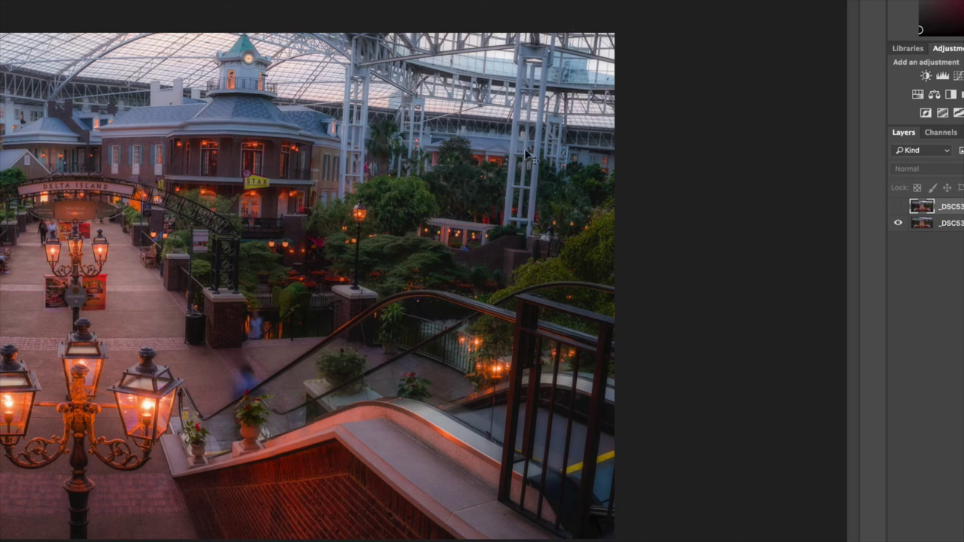
{"action": "left_click", "coordinate": [897, 207]}
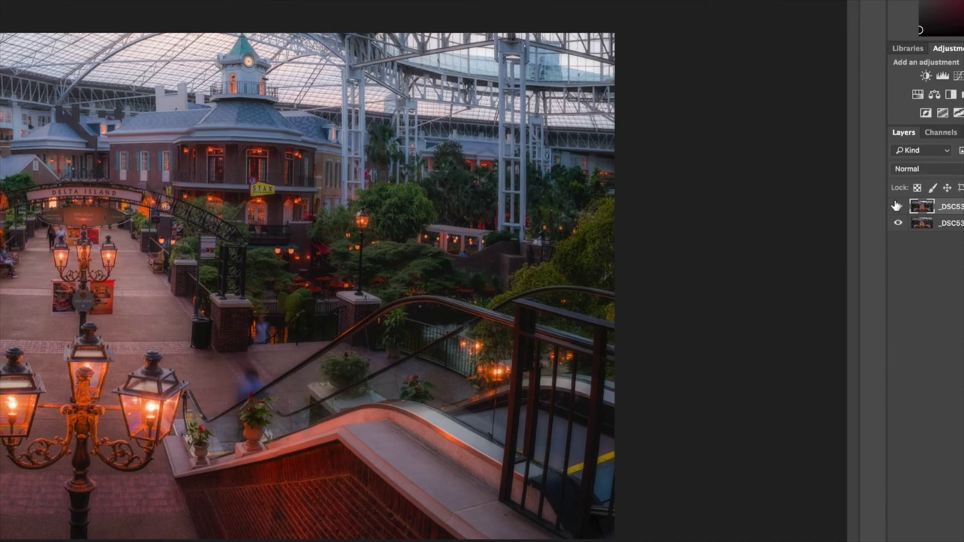
{"action": "left_click", "coordinate": [899, 207]}
{"action": "left_click", "coordinate": [899, 207]}
{"action": "left_click", "coordinate": [898, 207]}
{"action": "left_click", "coordinate": [899, 207]}
{"action": "left_click", "coordinate": [898, 206]}
{"action": "left_click", "coordinate": [899, 206]}
{"action": "left_click", "coordinate": [897, 206]}
{"action": "left_click", "coordinate": [898, 206]}
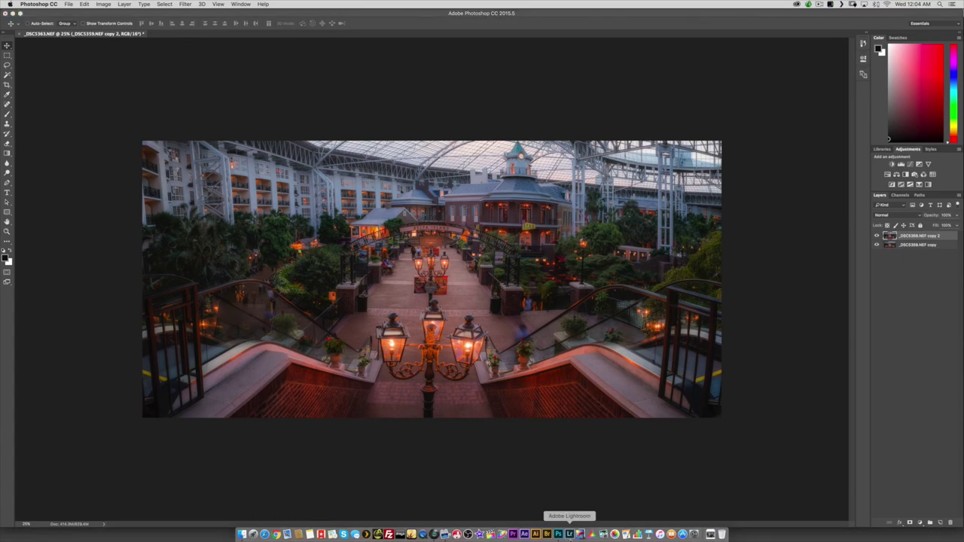
Switch to Lightroom and select only the first of the five panorama source photos, _DSC5359.NEF.
{"action": "left_click", "coordinate": [570, 533]}
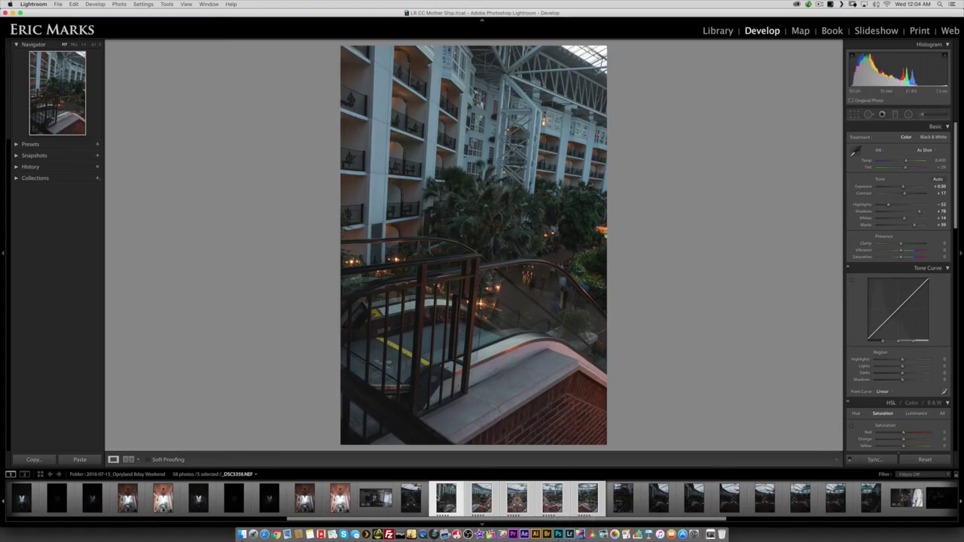
{"action": "left_click", "coordinate": [411, 499]}
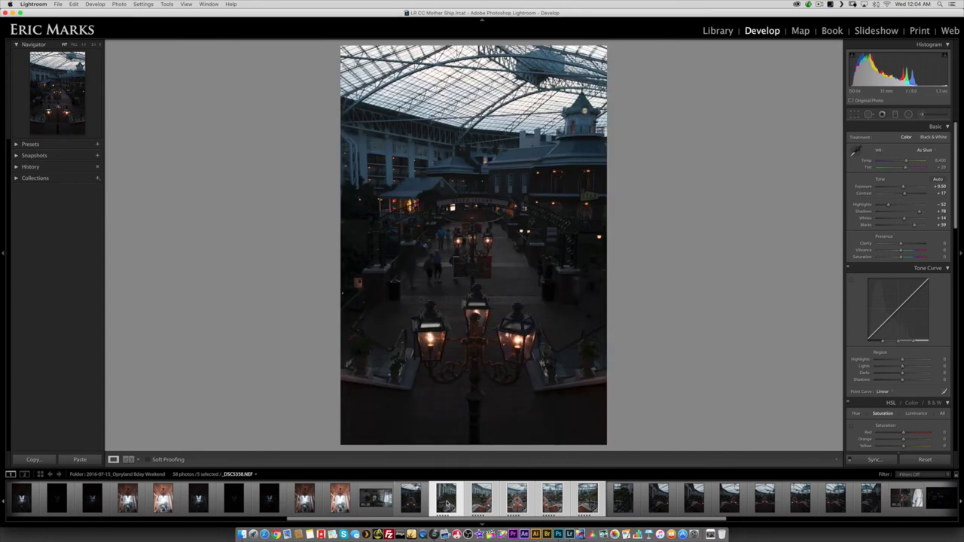
{"action": "left_click", "coordinate": [446, 501]}
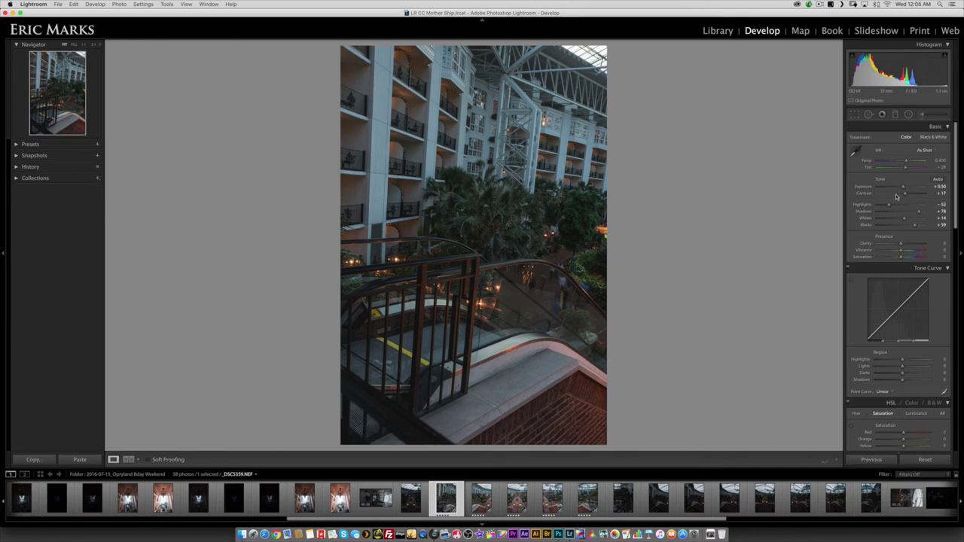
Apply the Auto Upright transform to the selected photo to correct its perspective.
{"action": "left_click_drag", "start_coordinate": [956, 212], "coordinate": [945, 282]}
{"action": "scroll", "coordinate": [945, 281], "scroll_direction": "down", "scroll_amount": 10}
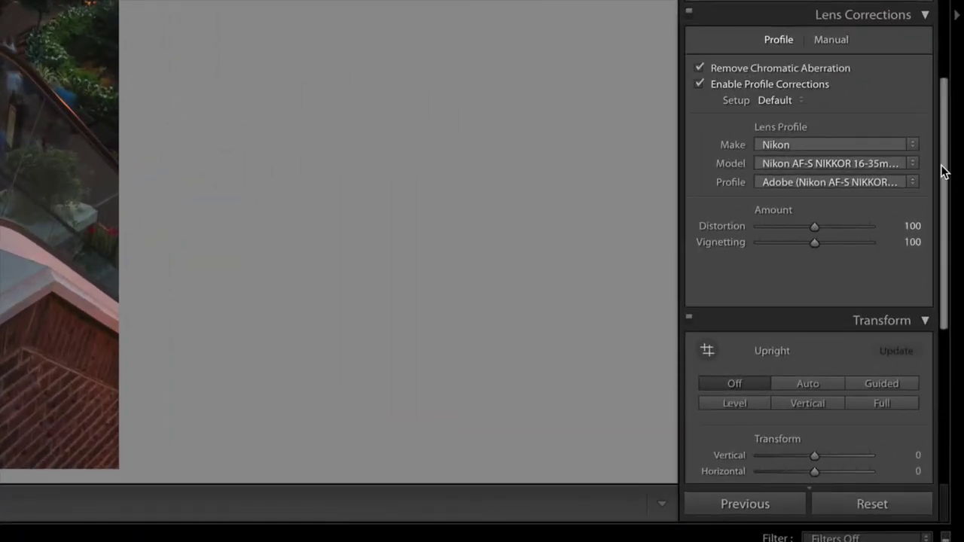
{"action": "scroll", "coordinate": [941, 188], "scroll_direction": "down", "scroll_amount": 5}
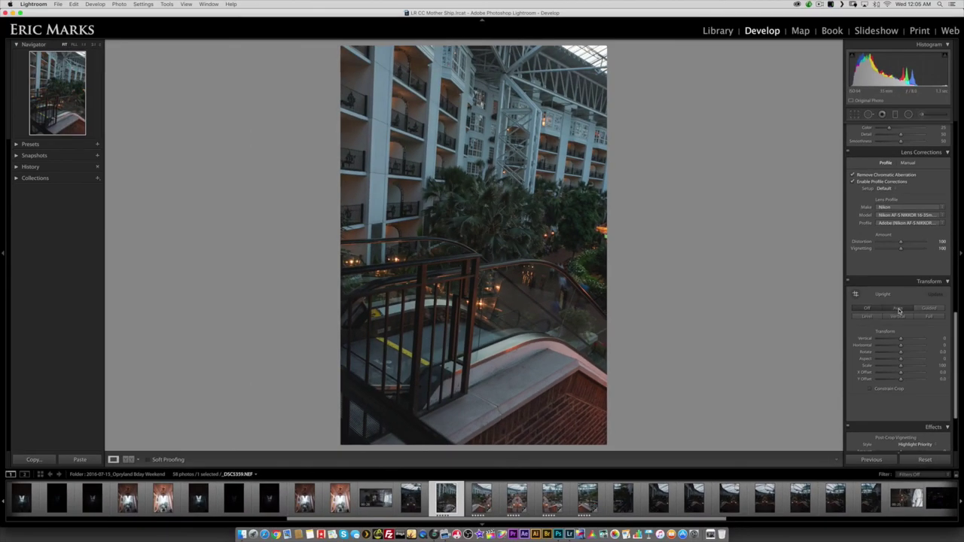
{"action": "left_click", "coordinate": [898, 311]}
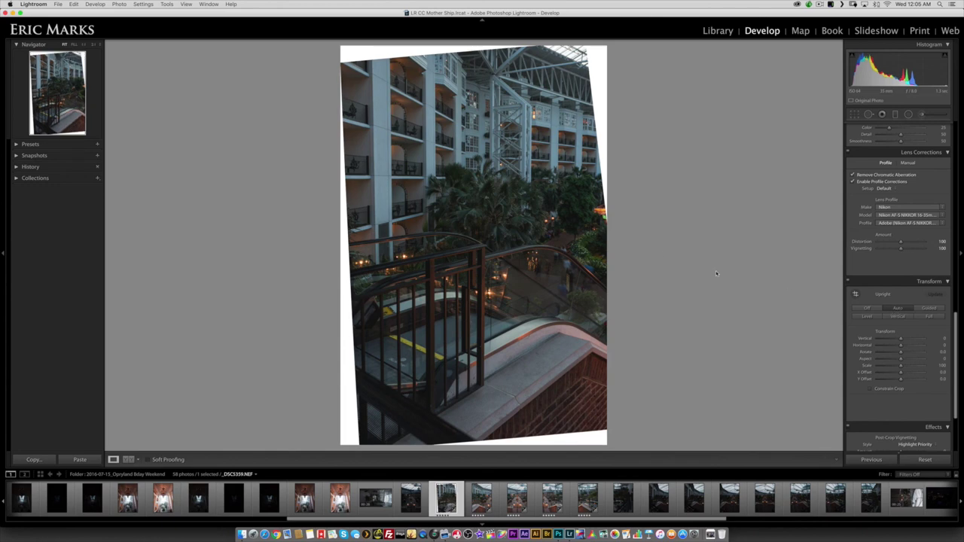